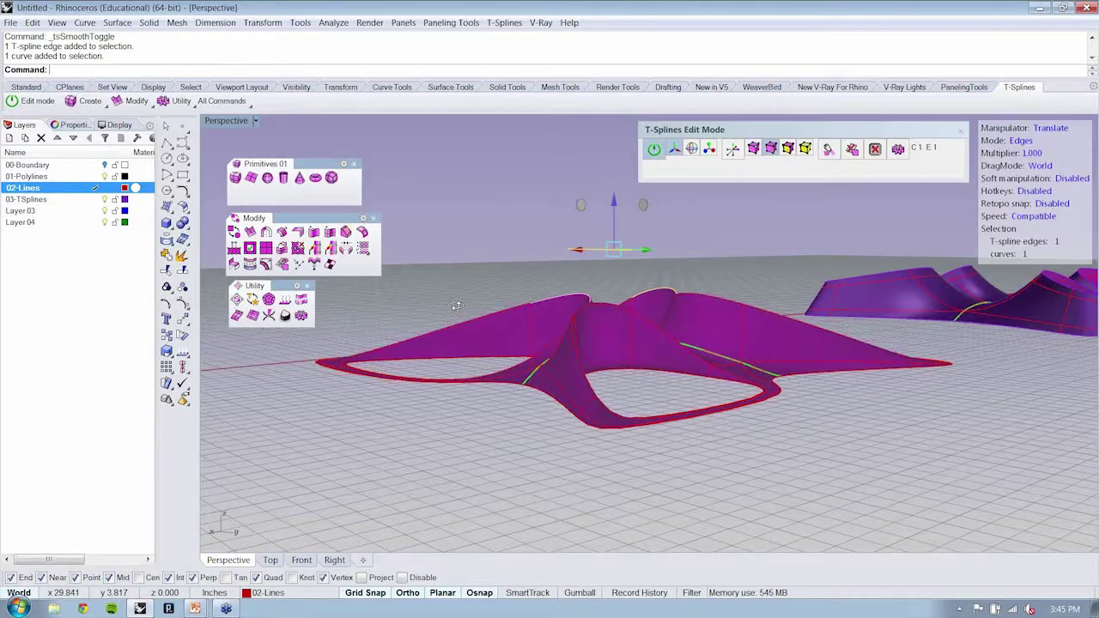
# - Select a couple of edges on the star surface, orbit around it, then switch the Perspective view to Rendered
pyautogui.moveTo(456, 305); pyautogui.dragTo(678, 378, button='right')
pyautogui.keyDown('shift'); pyautogui.click(679, 378); pyautogui.keyUp('shift')
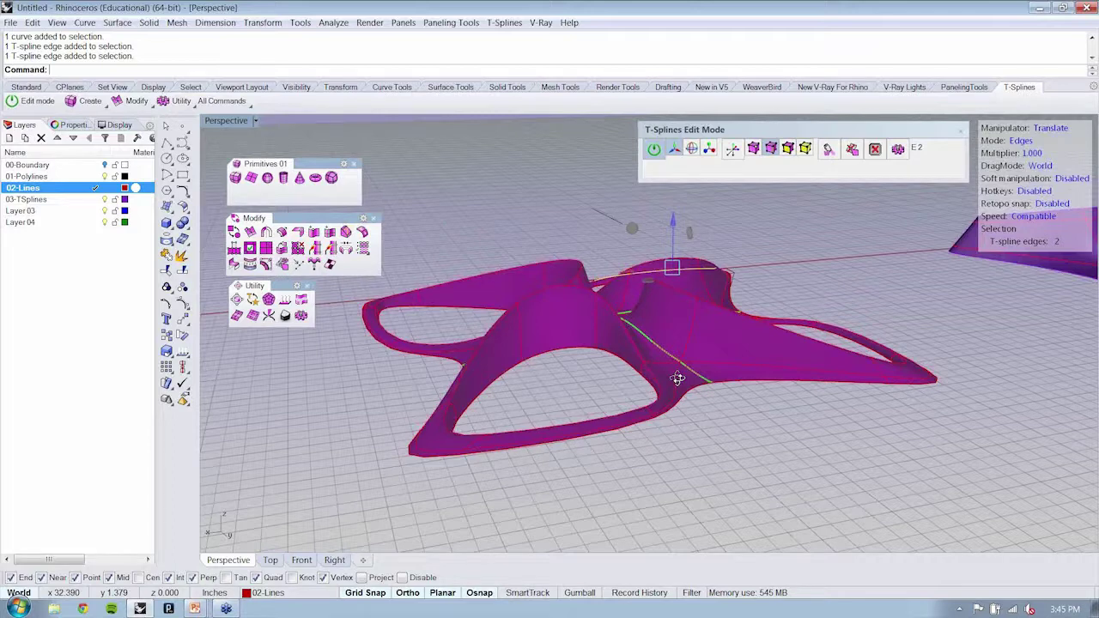
pyautogui.press('Escape')
pyautogui.moveTo(677, 378); pyautogui.dragTo(650, 329, button='right')
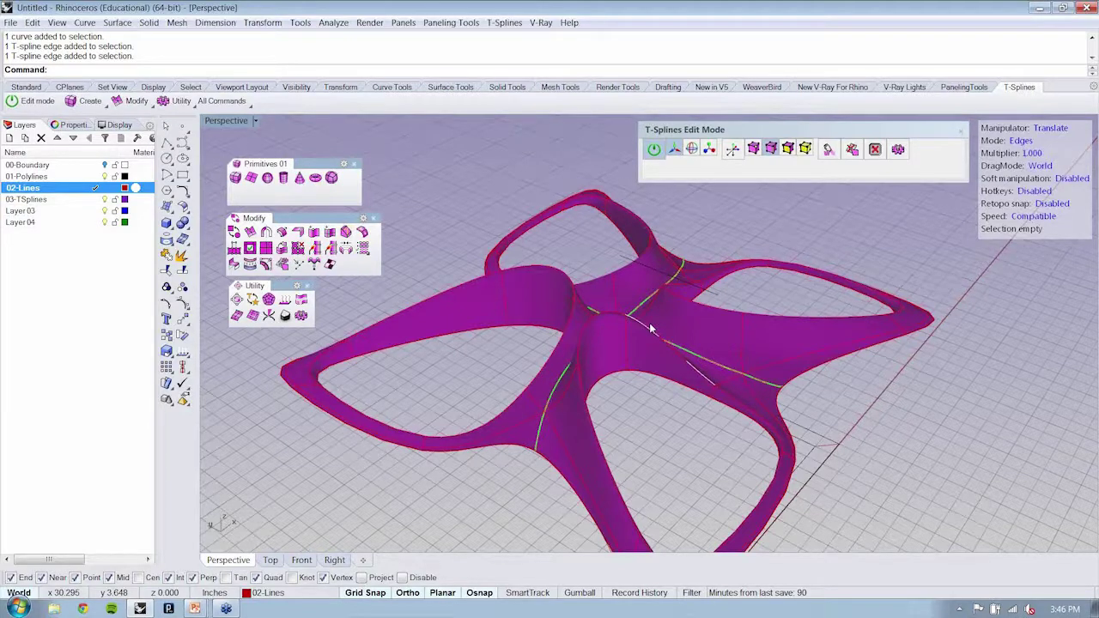
pyautogui.moveTo(649, 323); pyautogui.dragTo(679, 362, button='right')
pyautogui.hotkey('ctrl', 'alt', 'r')
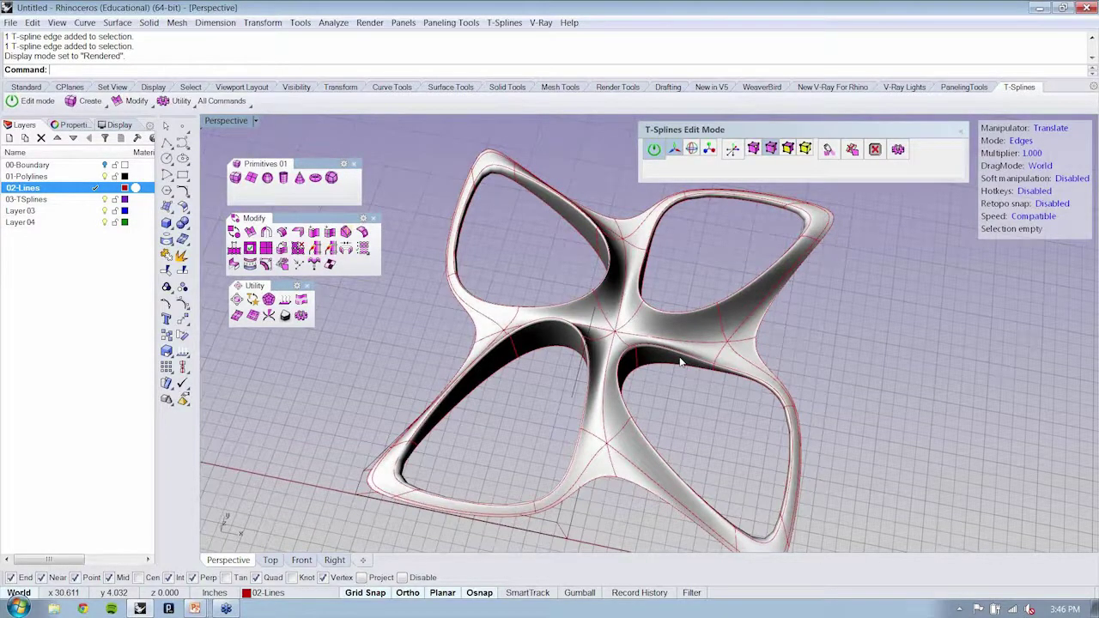
# - Orbit to a lower oblique angle and set the Perspective view back to Rendered display
pyautogui.moveTo(680, 362); pyautogui.dragTo(231, 148, button='right')
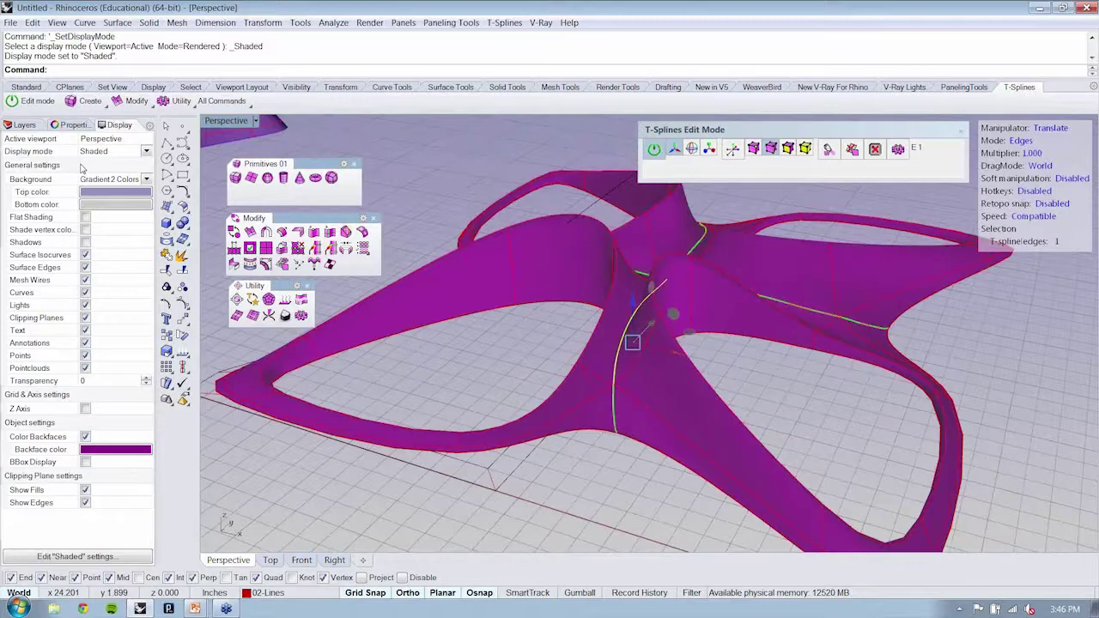
pyautogui.hotkey('ctrl', 'alt', 'r')
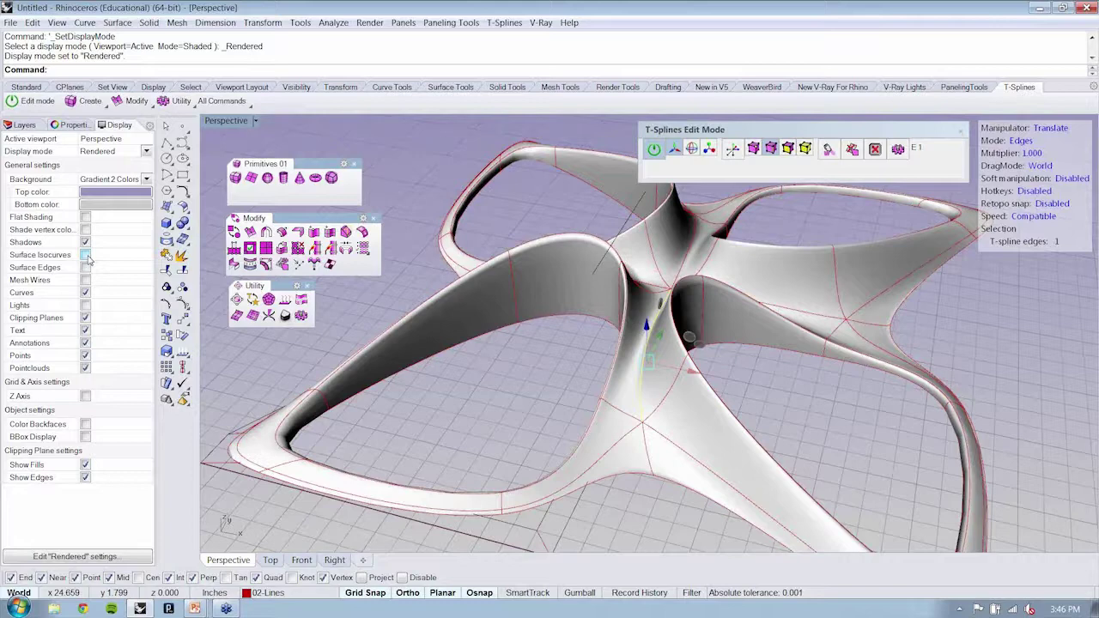
pyautogui.moveTo(507, 395); pyautogui.dragTo(539, 411, button='right')
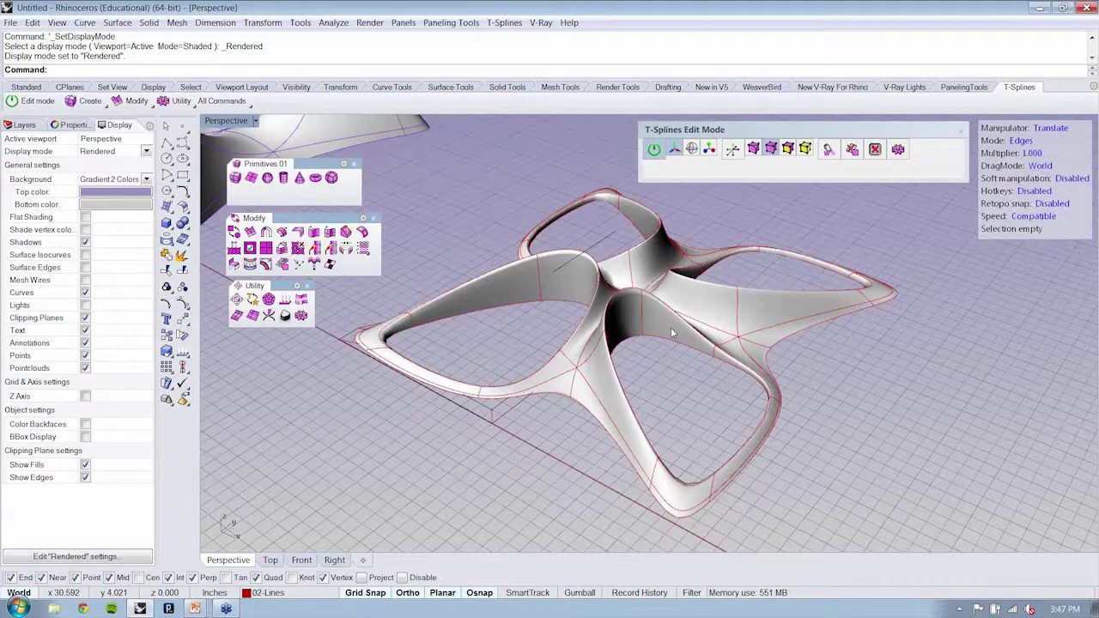
# - Enable Color Backfaces with an olive backface colour (RGB 139, 139, 0)
pyautogui.click(84, 424)
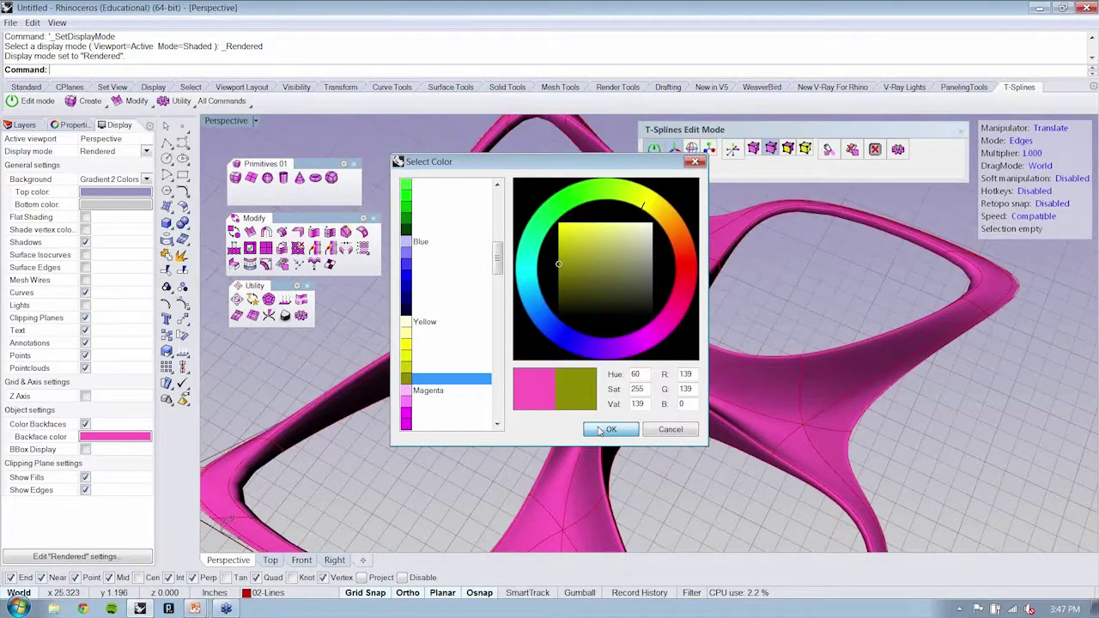
pyautogui.click(605, 429)
pyautogui.moveTo(606, 429); pyautogui.dragTo(621, 260, button='right')
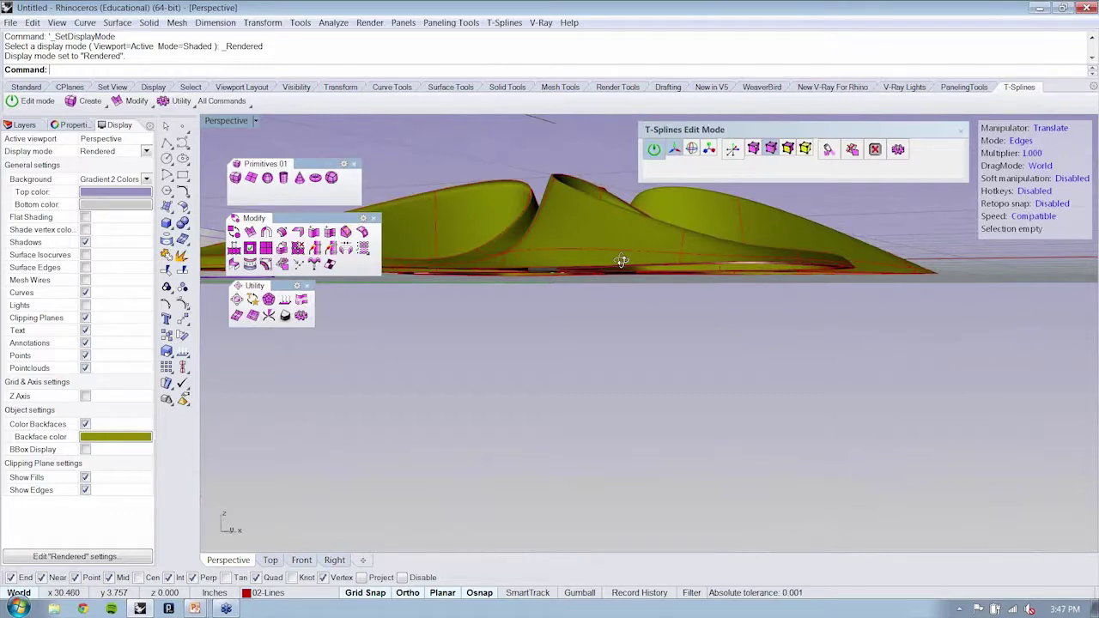
pyautogui.moveTo(621, 260); pyautogui.dragTo(559, 300, button='right')
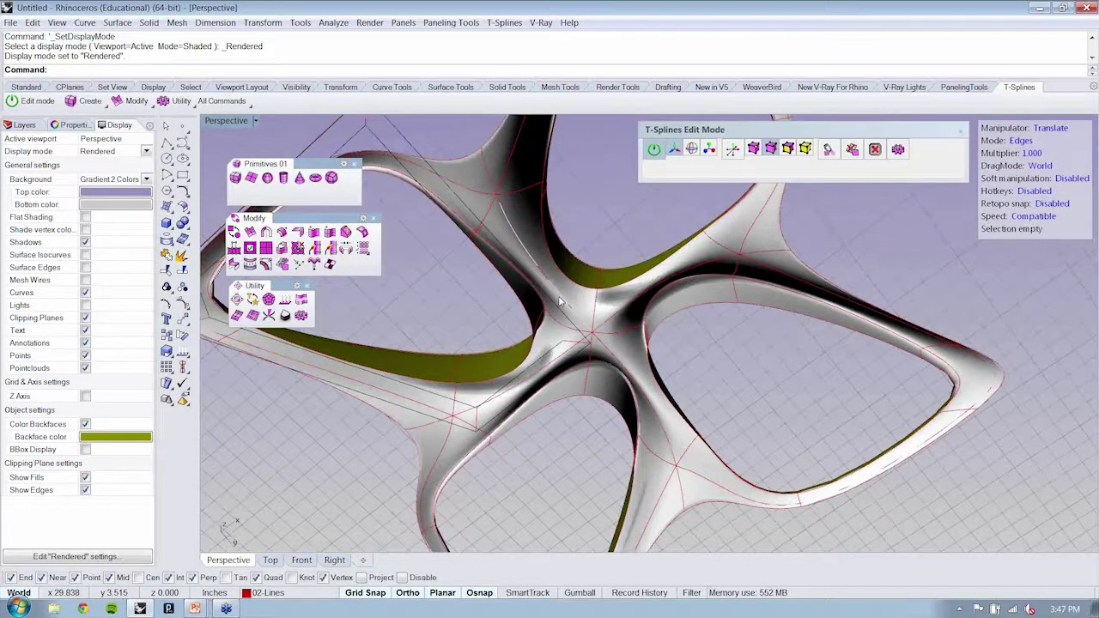
pyautogui.scroll(-5, 709, 347)
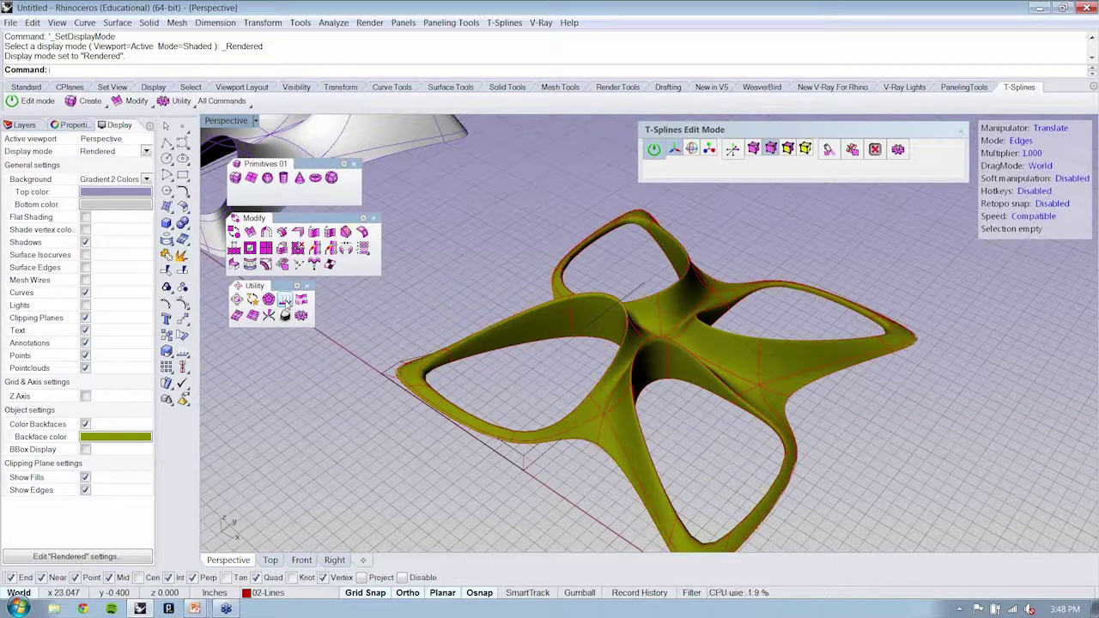
# - Flip the star form's surface direction with T-Splines Flip, then view it from below
pyautogui.click(285, 300)
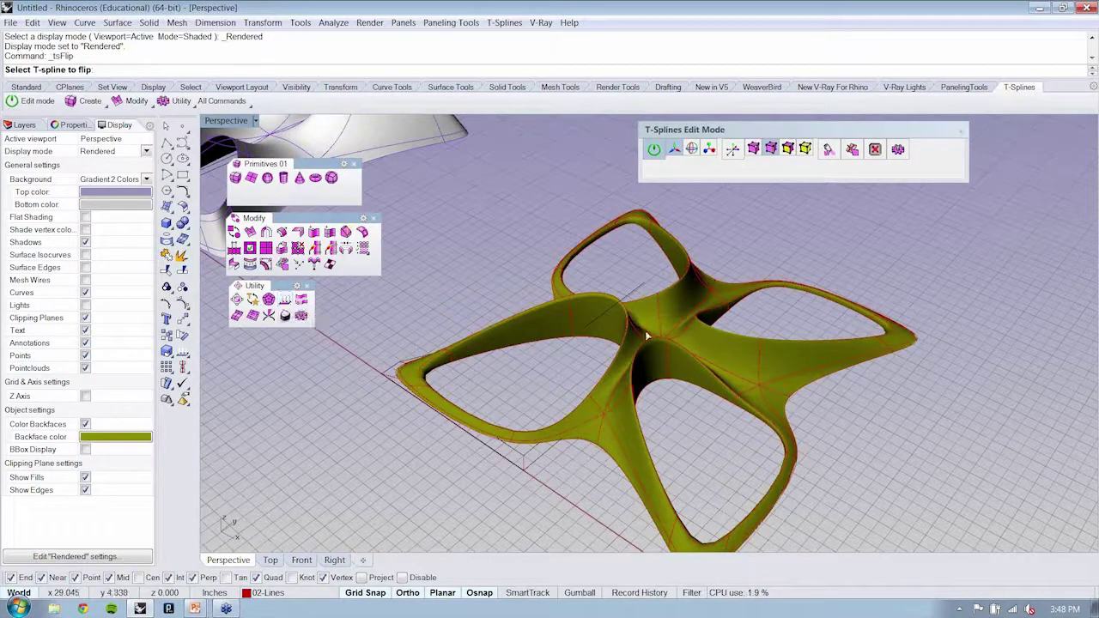
pyautogui.click(734, 352)
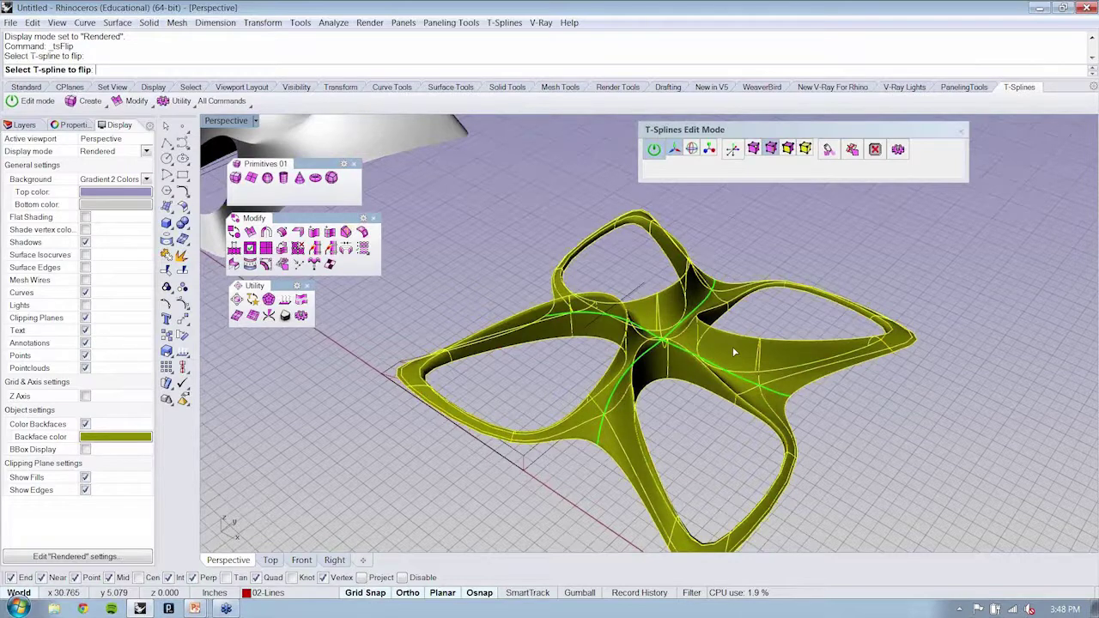
pyautogui.press('Return')
pyautogui.moveTo(734, 352); pyautogui.dragTo(563, 309, button='right')
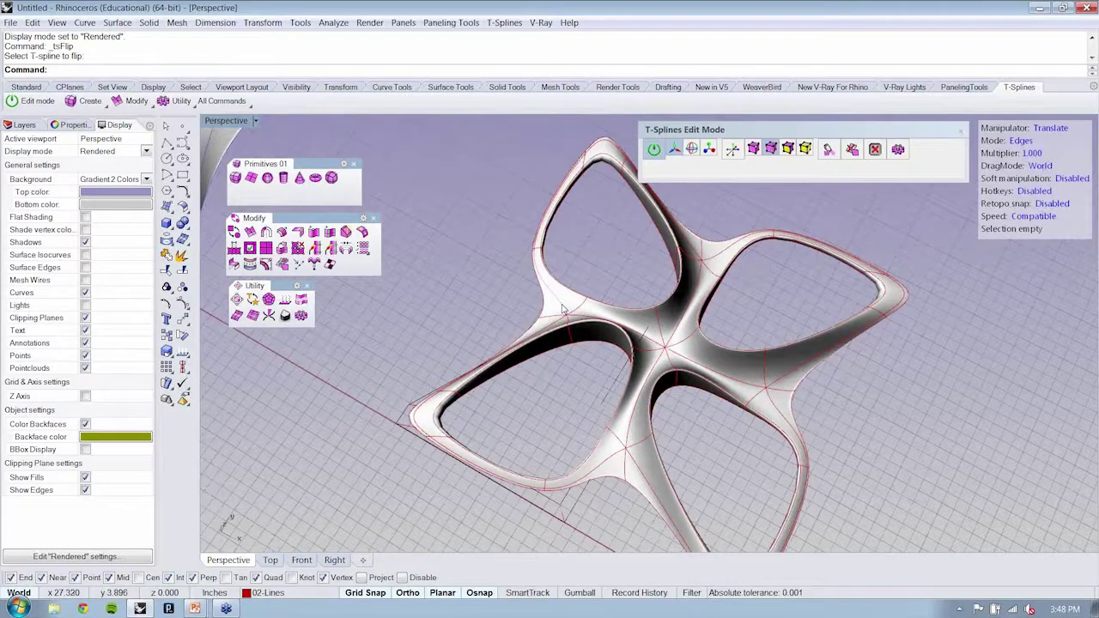
pyautogui.moveTo(563, 309); pyautogui.dragTo(783, 215, button='right')
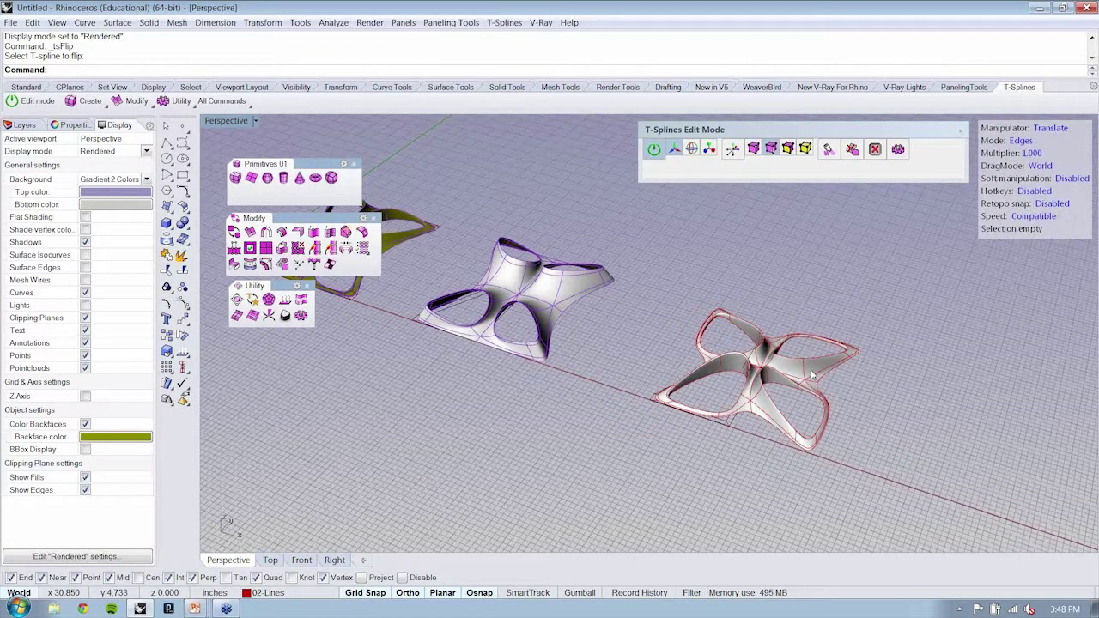
# - Double-click edge runs on the star form to select the edges for creasing
pyautogui.moveTo(812, 373); pyautogui.dragTo(791, 421, button='right')
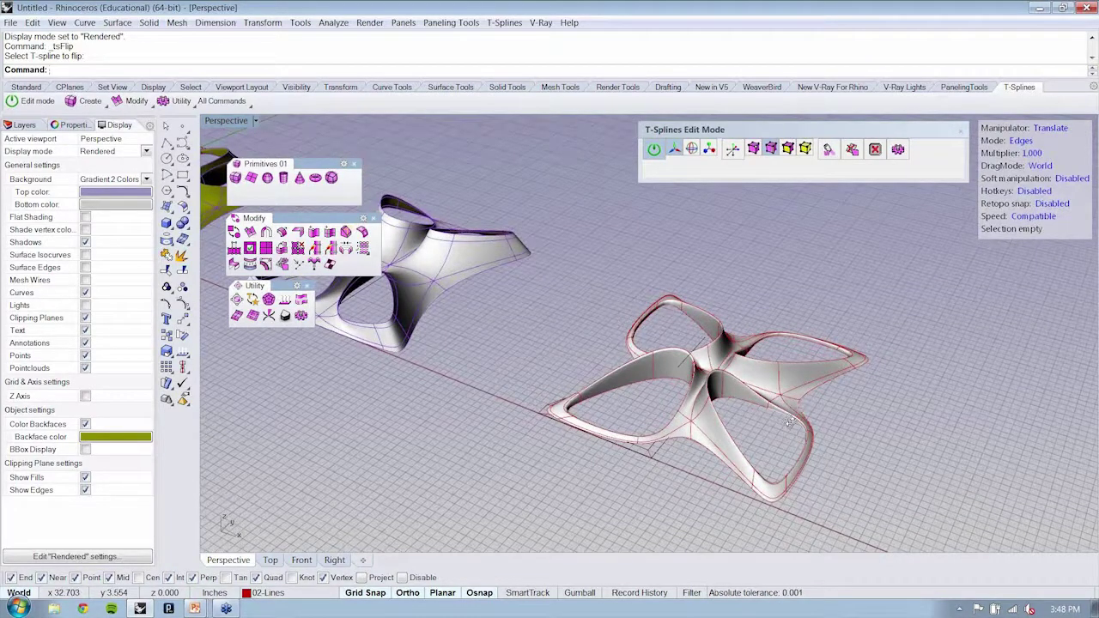
pyautogui.scroll(5, 791, 421)
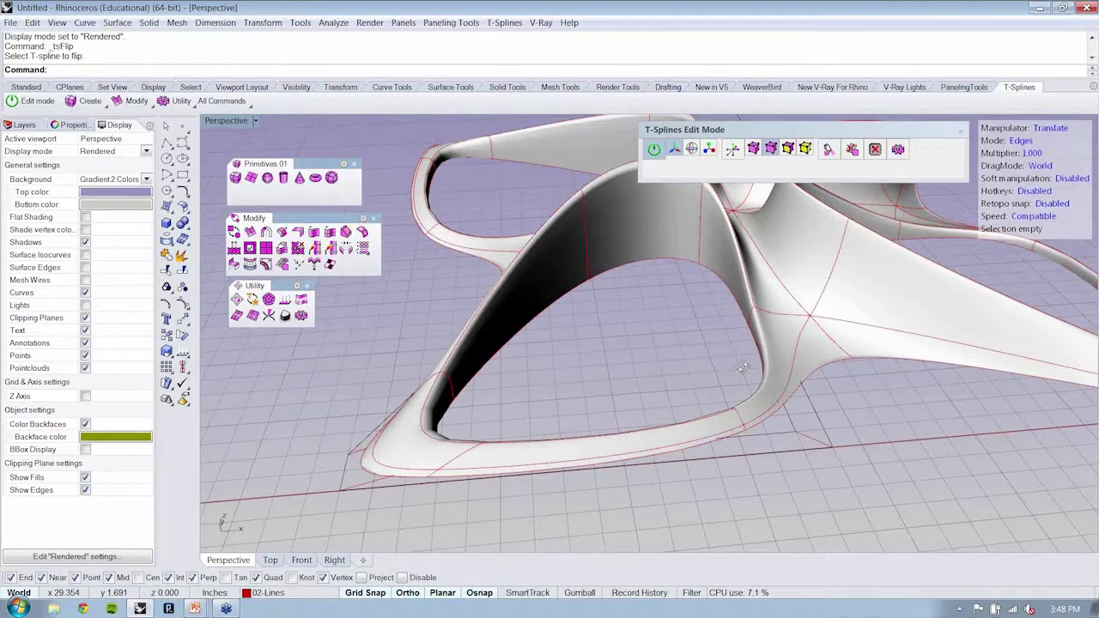
pyautogui.moveTo(744, 368); pyautogui.dragTo(748, 400, button='right')
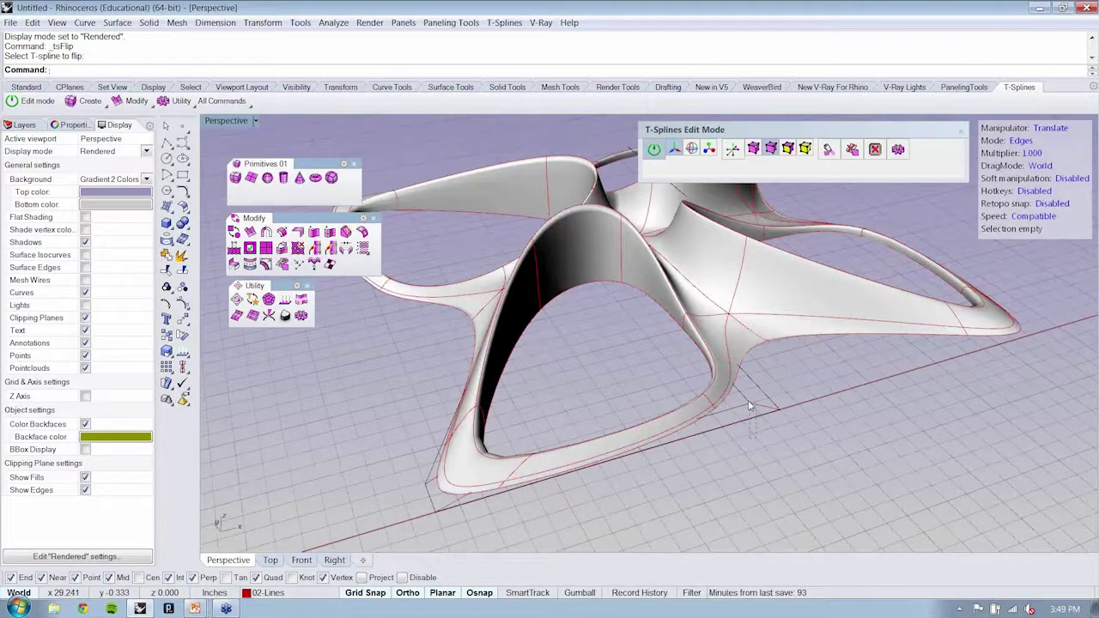
pyautogui.doubleClick(747, 400)
pyautogui.moveTo(748, 400); pyautogui.dragTo(817, 295, button='right')
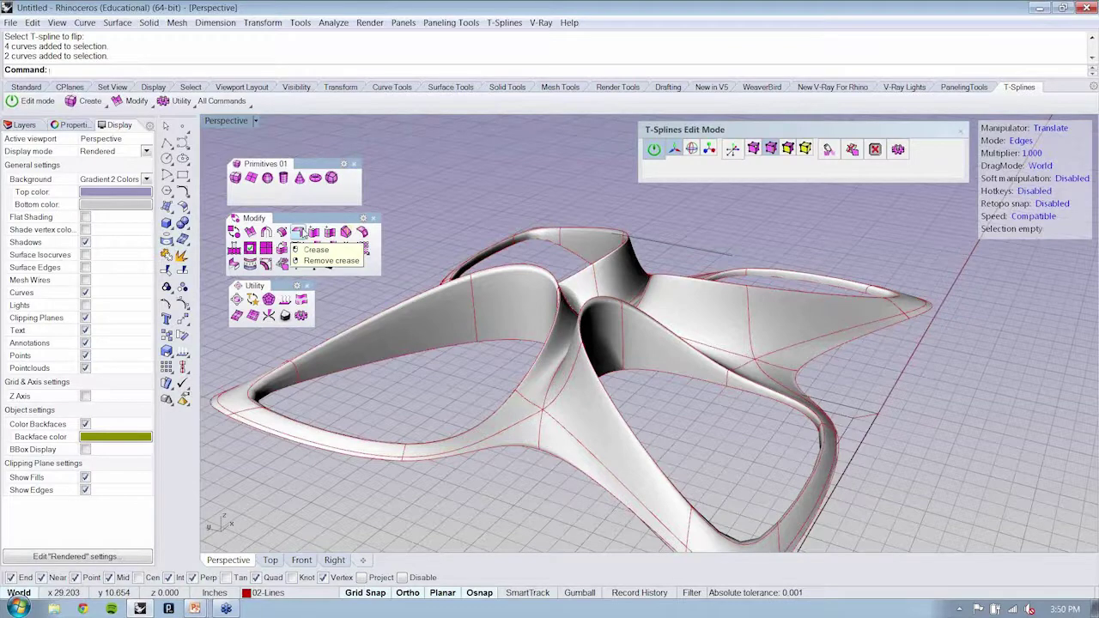
# - Crease the selected edges and orbit around to inspect the sharp folds
pyautogui.click(298, 232)
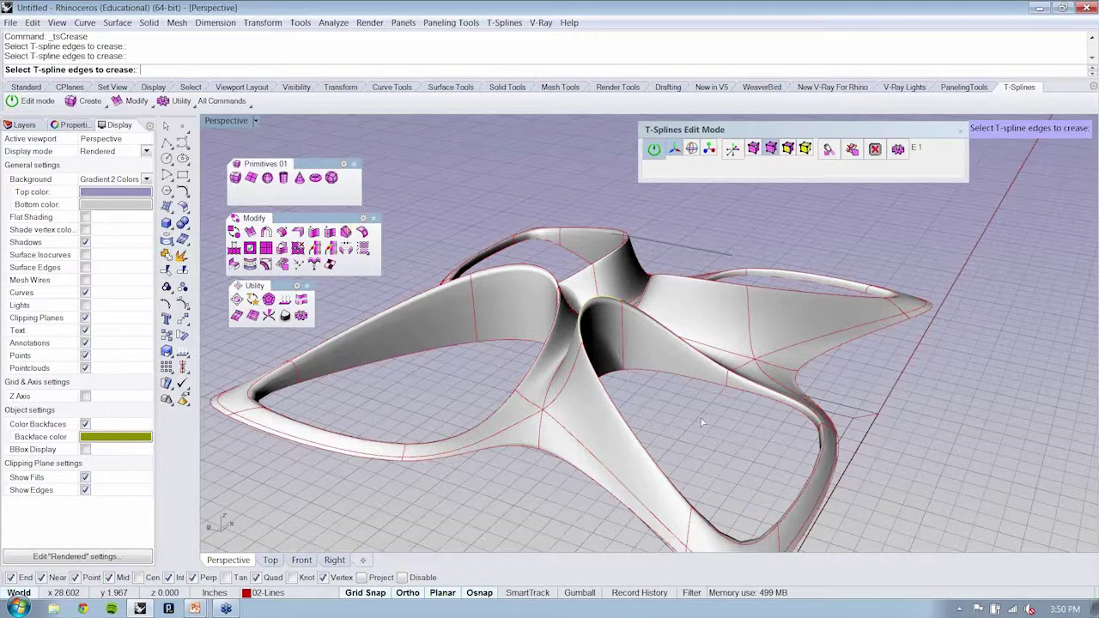
pyautogui.press('Return')
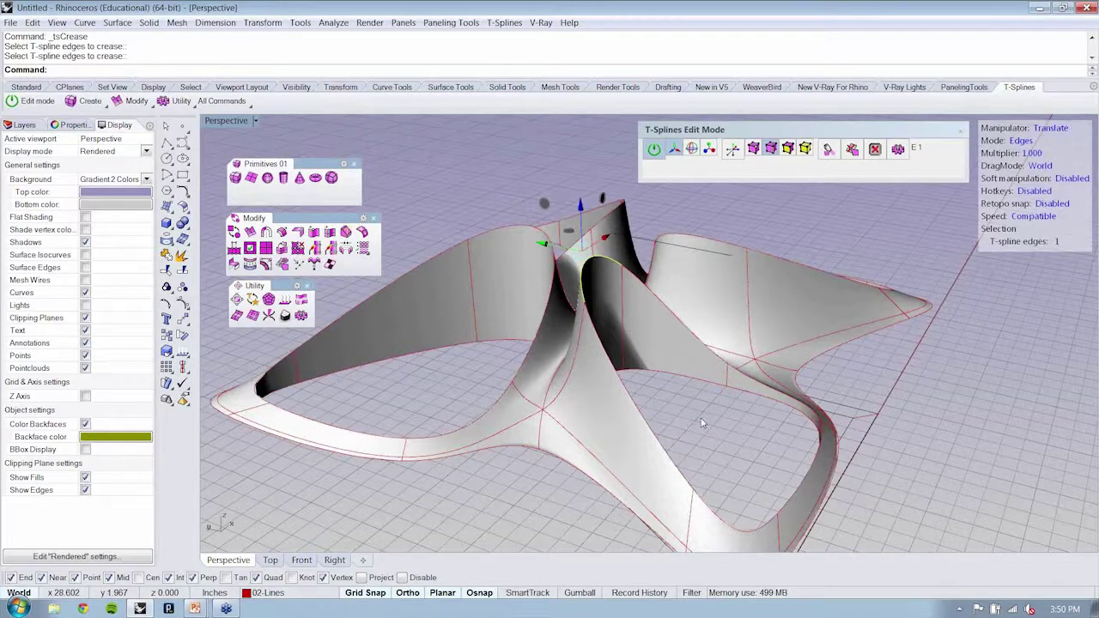
pyautogui.moveTo(702, 422); pyautogui.dragTo(552, 392, button='right')
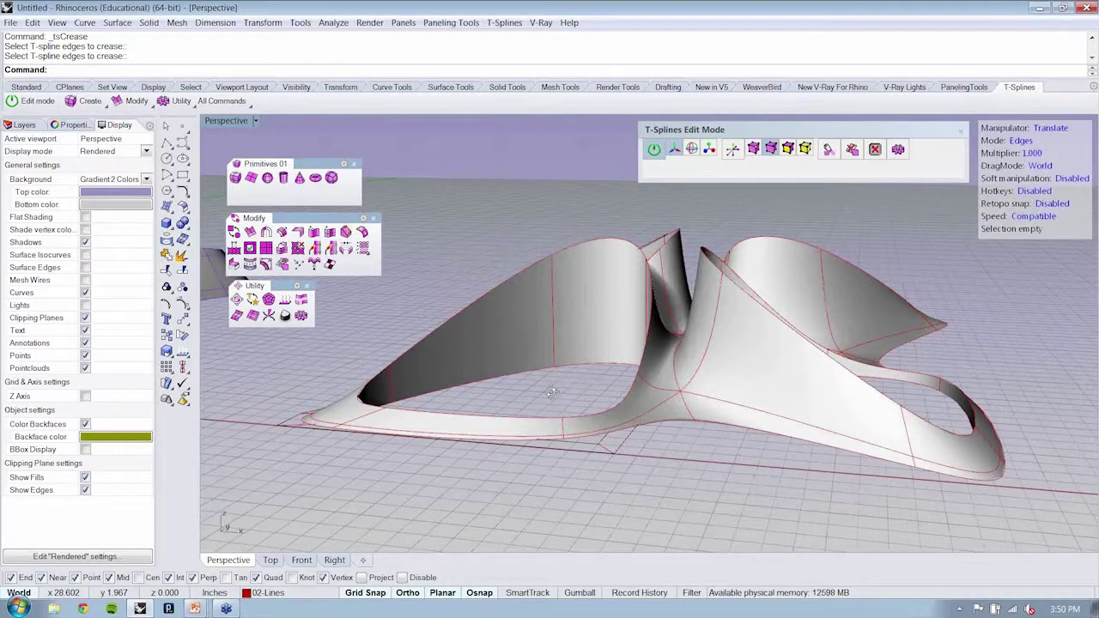
pyautogui.moveTo(551, 392); pyautogui.dragTo(687, 397, button='right')
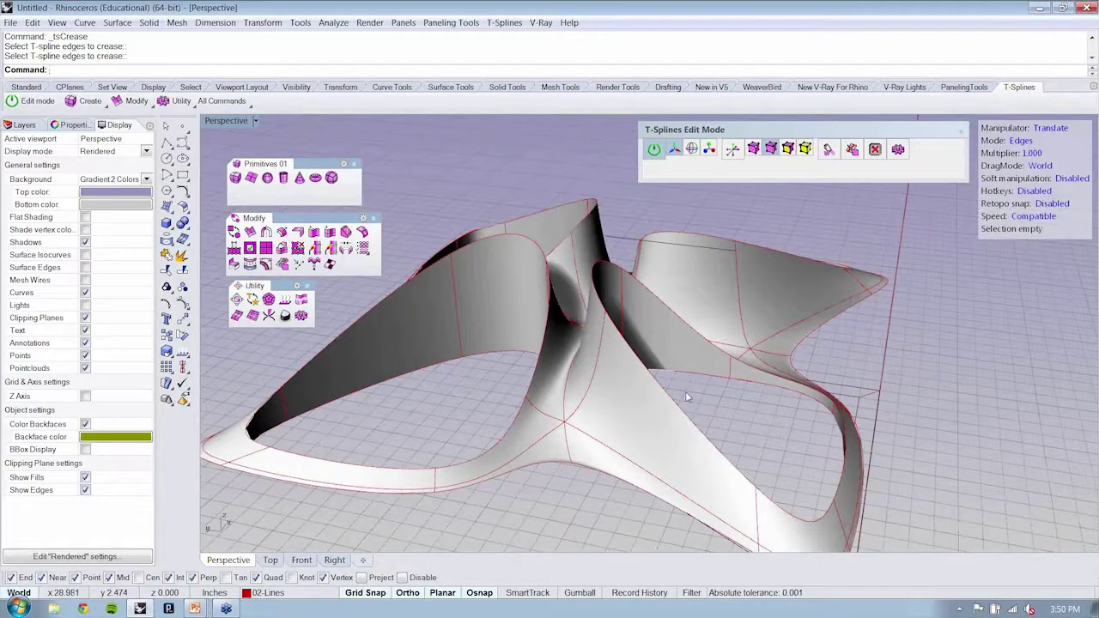
pyautogui.moveTo(687, 397); pyautogui.dragTo(620, 482, button='right')
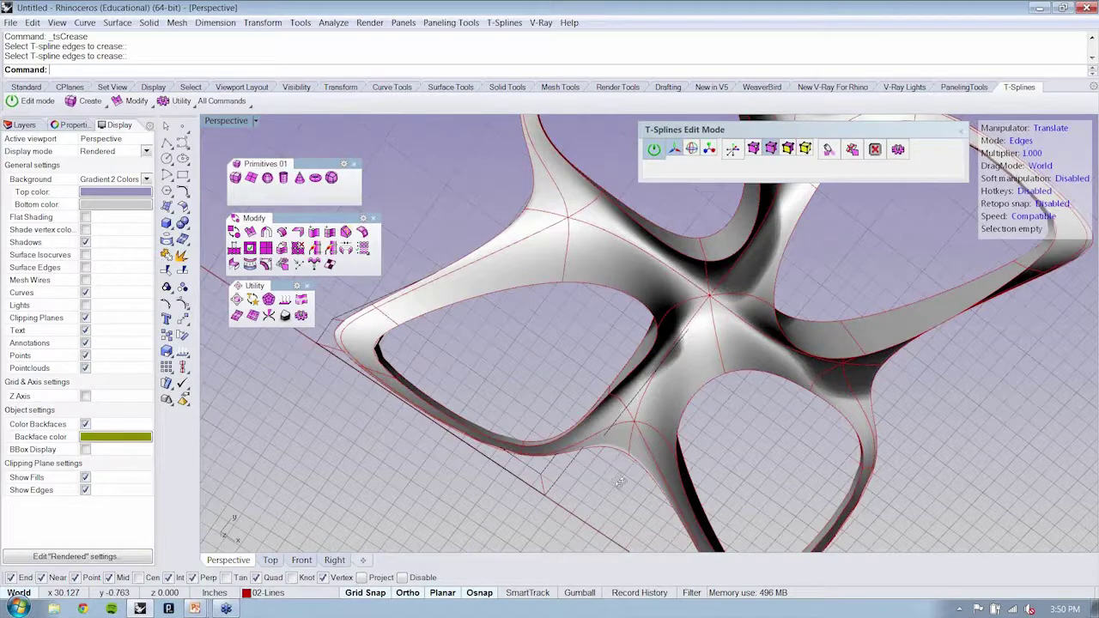
pyautogui.moveTo(619, 483); pyautogui.dragTo(790, 361, button='right')
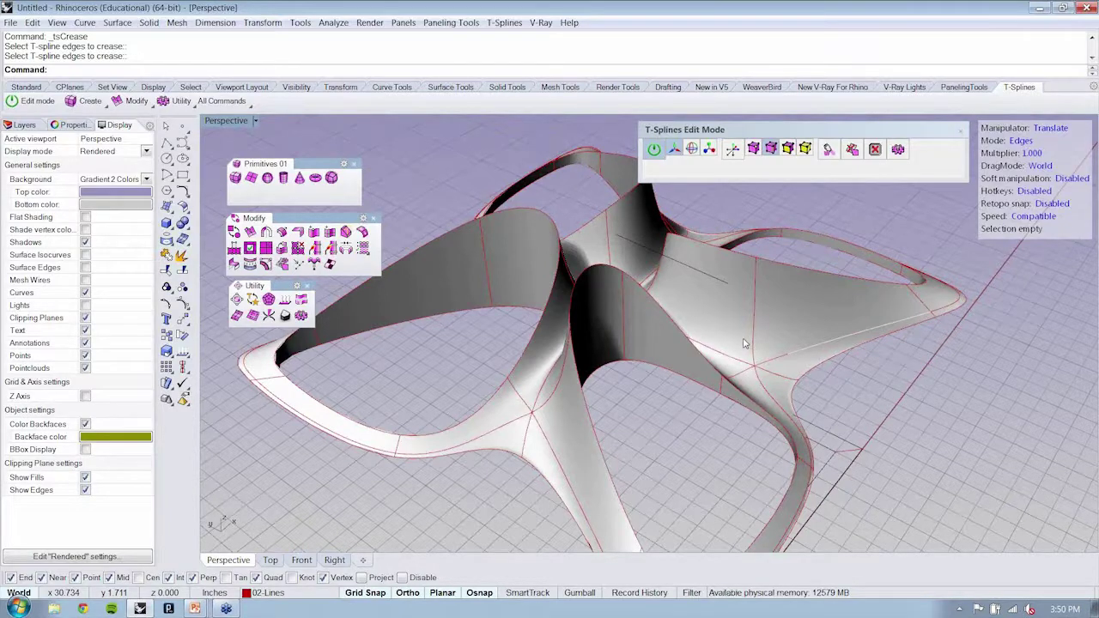
# - Create the Post folder and take the From Lines file name from the Pre folder
pyautogui.scroll(-2, 656, 438)
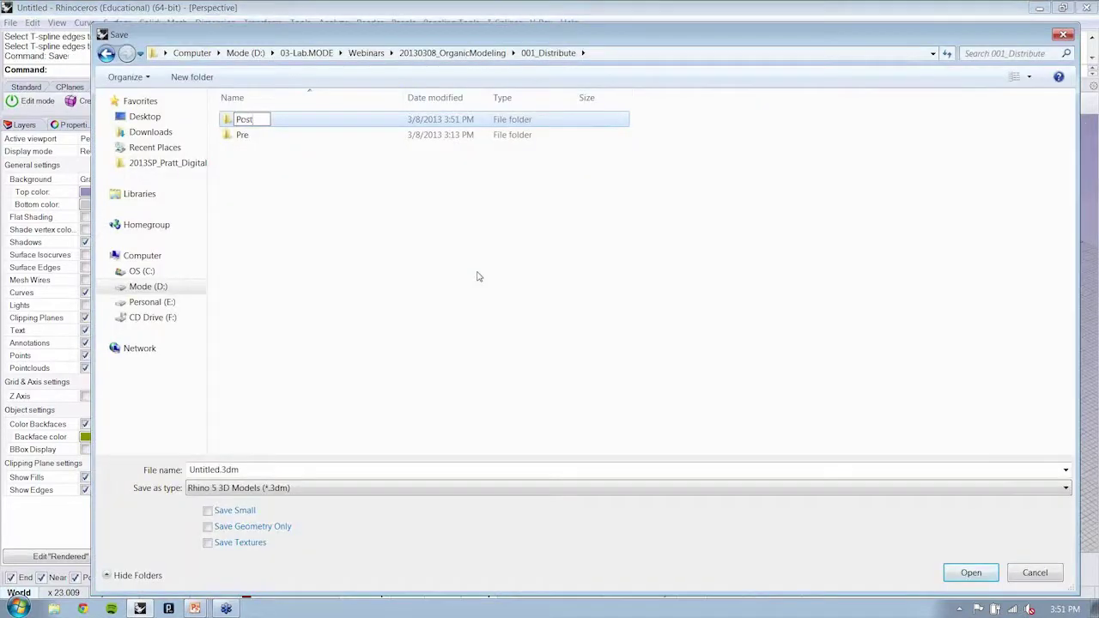
pyautogui.press('Return')
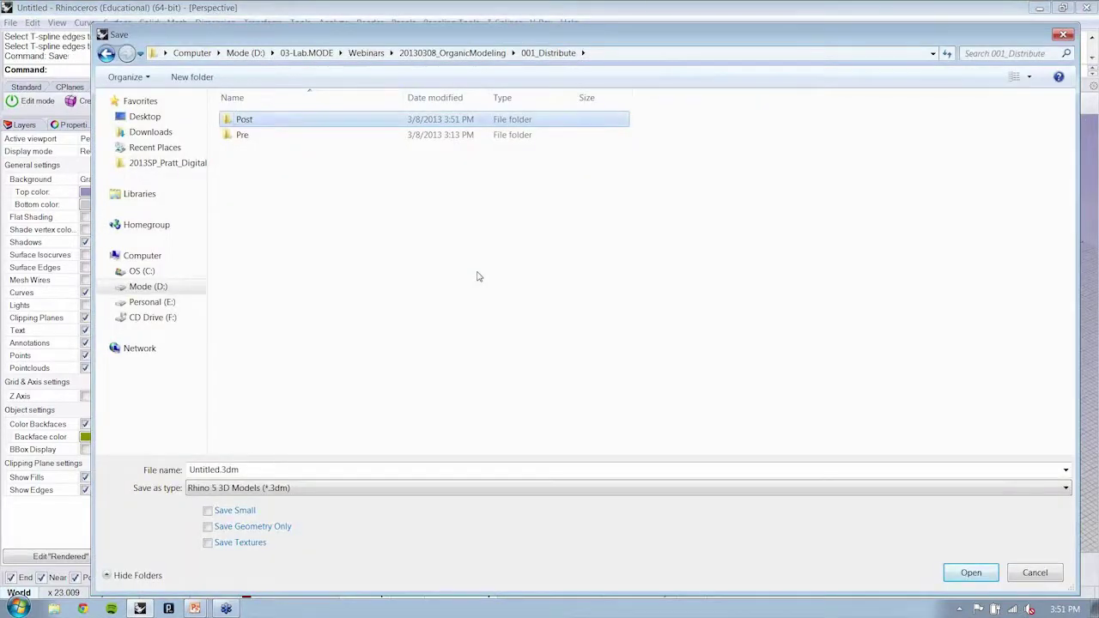
pyautogui.click(245, 135)
pyautogui.doubleClick(244, 135)
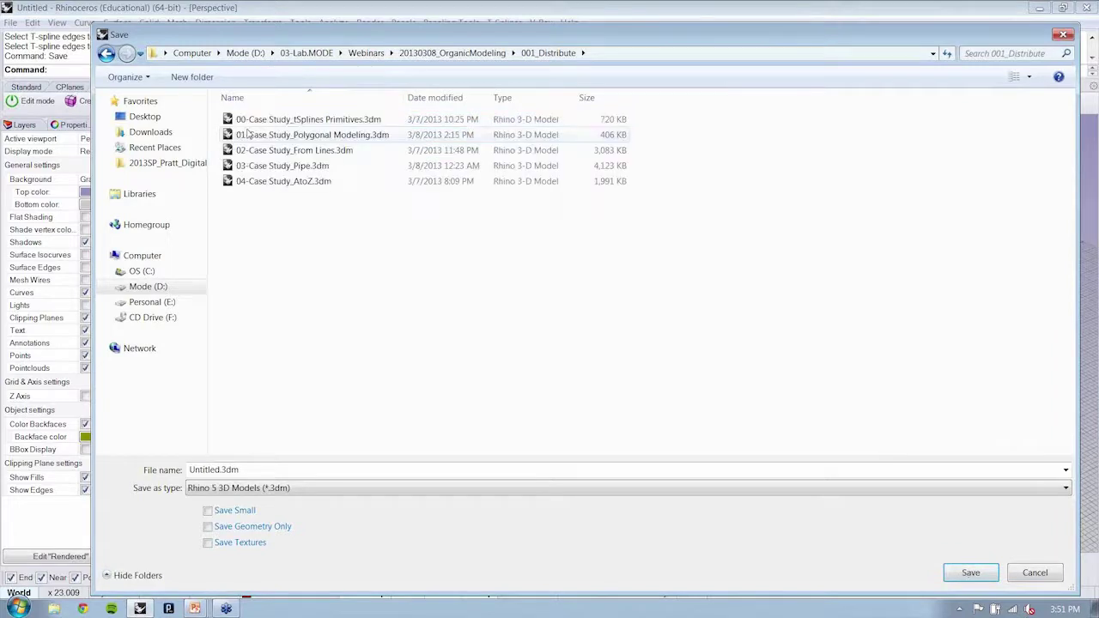
pyautogui.click(339, 152)
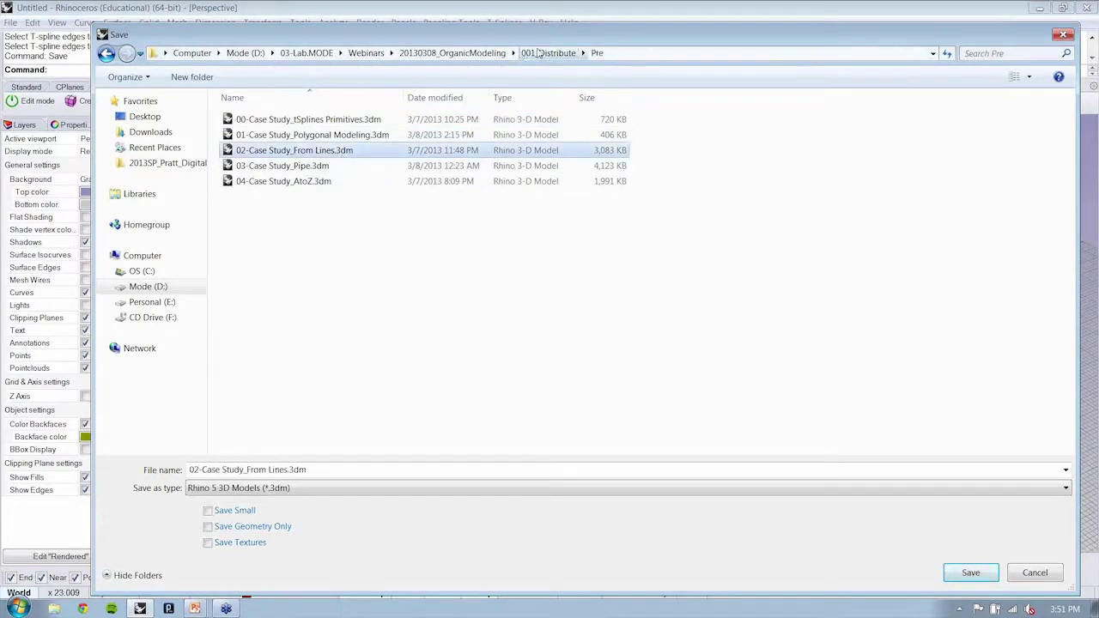
# - Save into the Post folder as 02-Case Study_From Lines_POST.3dm
pyautogui.click(547, 52)
pyautogui.doubleClick(249, 121)
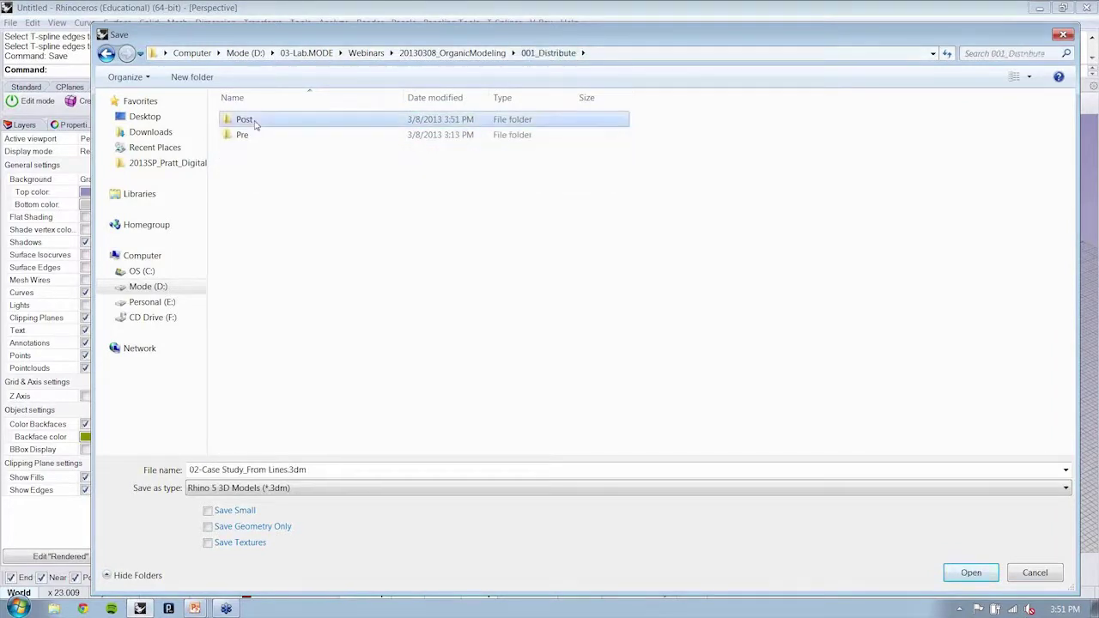
pyautogui.click(220, 470)
pyautogui.press('End')
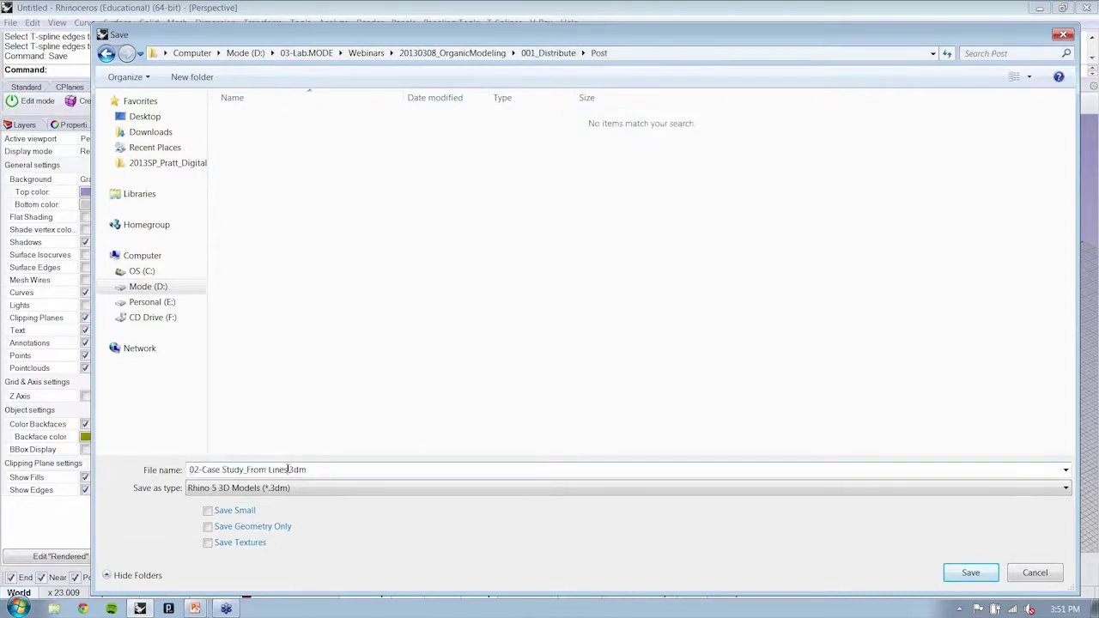
pyautogui.hotkey('shift', 'Left')
pyautogui.hotkey('shift', 'Left')
pyautogui.hotkey('shift', 'Left')
pyautogui.hotkey('shift', 'Left')
pyautogui.write('_POST')
pyautogui.press('Return')
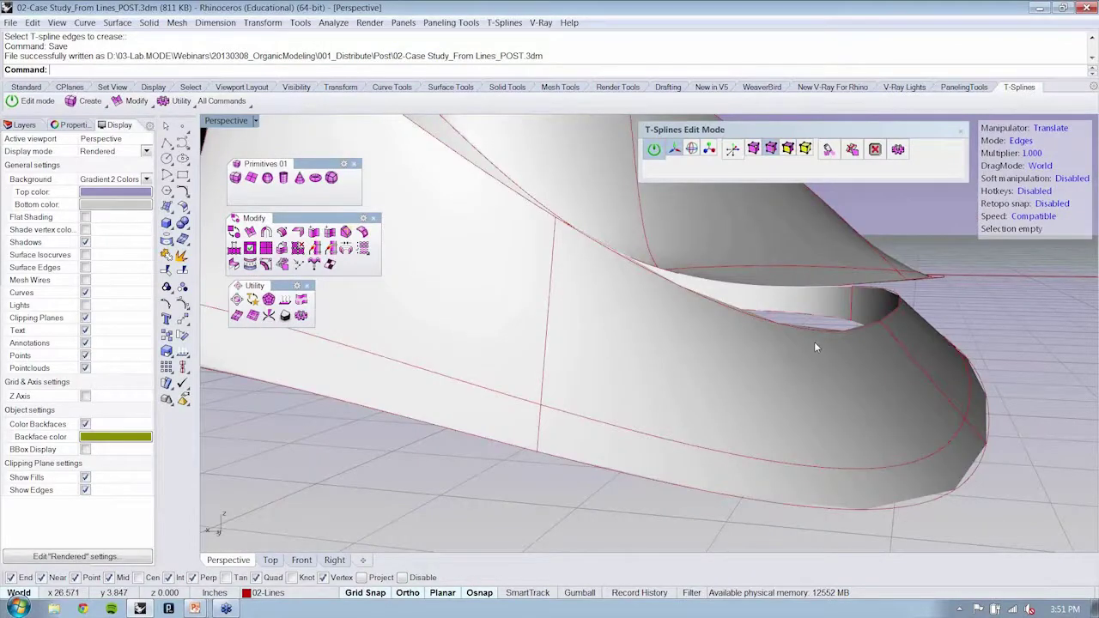
# - Orbit and zoom around the white star form to inspect it from lower angles
pyautogui.moveTo(815, 347); pyautogui.dragTo(864, 316, button='right')
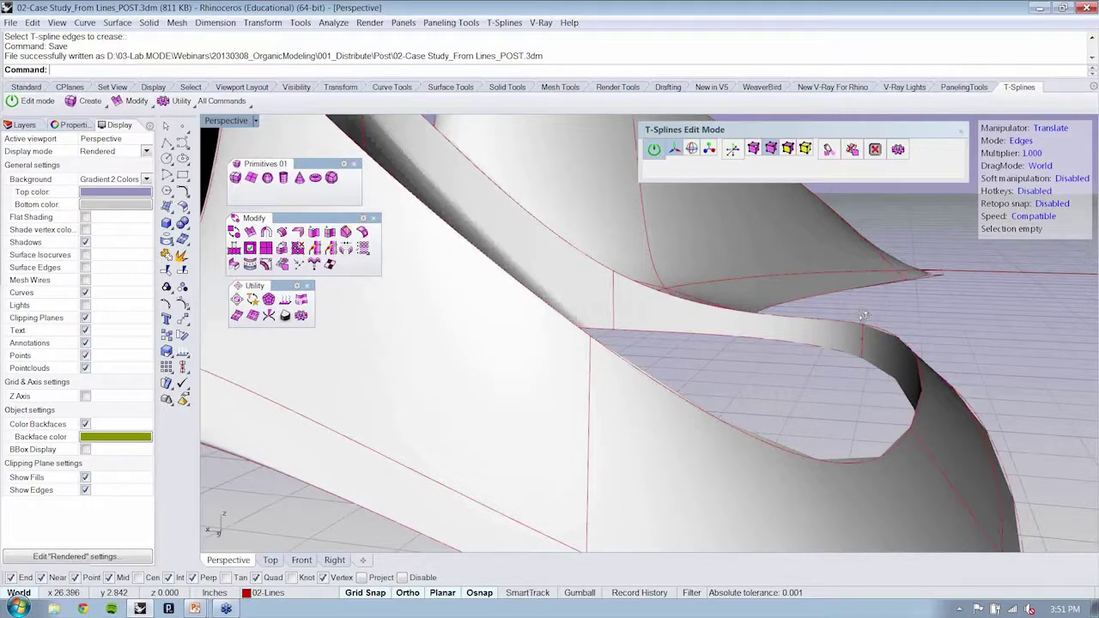
pyautogui.scroll(-10, 821, 510)
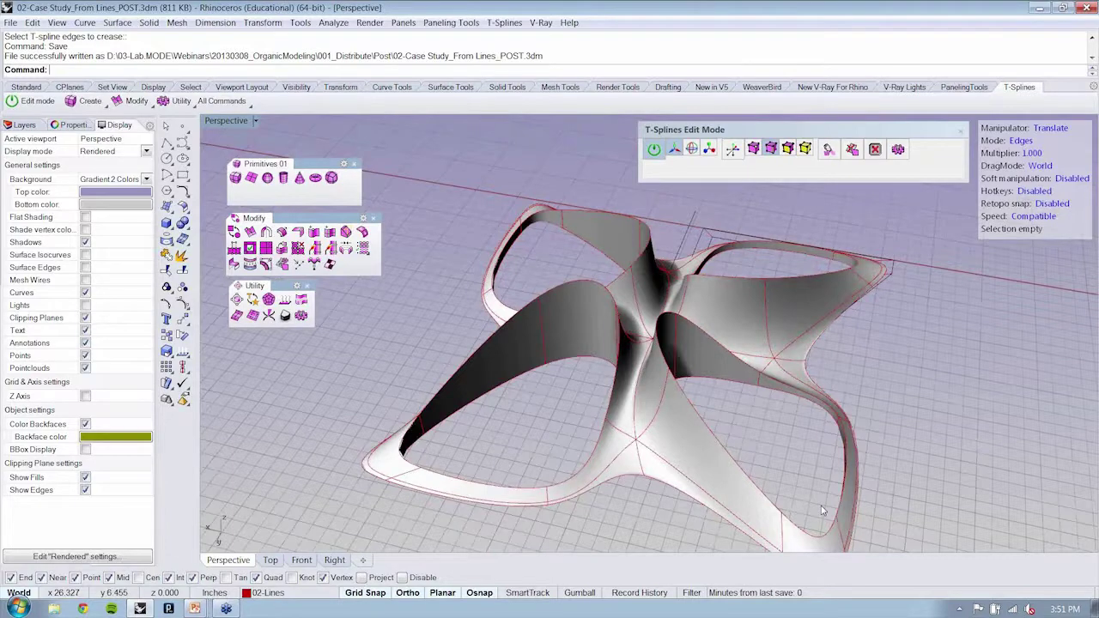
pyautogui.moveTo(822, 510); pyautogui.dragTo(650, 347, button='right')
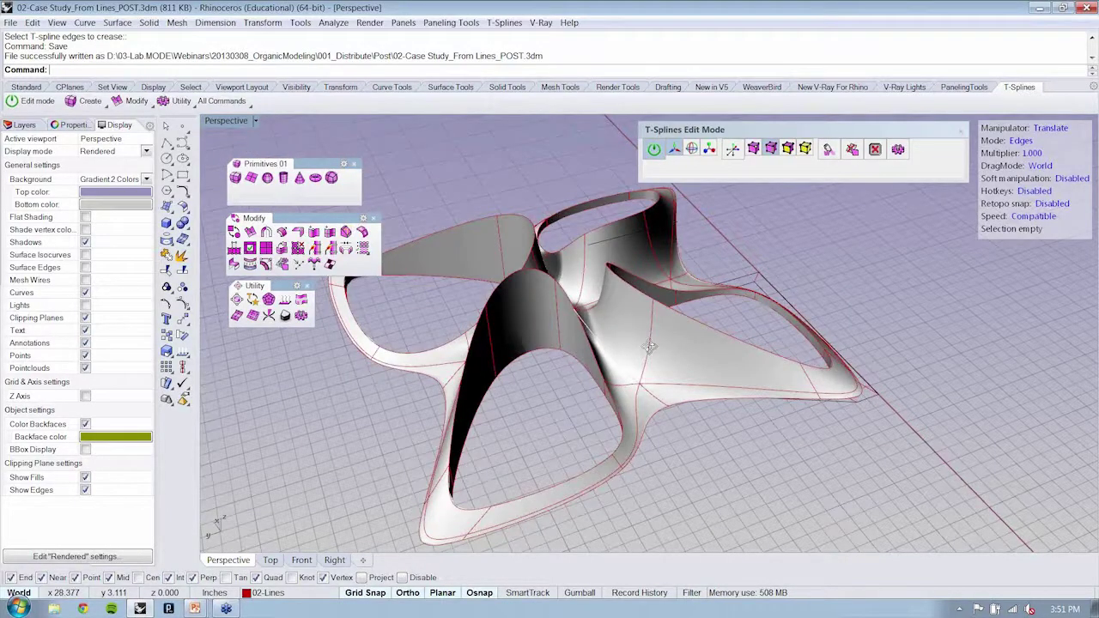
pyautogui.moveTo(650, 347); pyautogui.dragTo(529, 378, button='right')
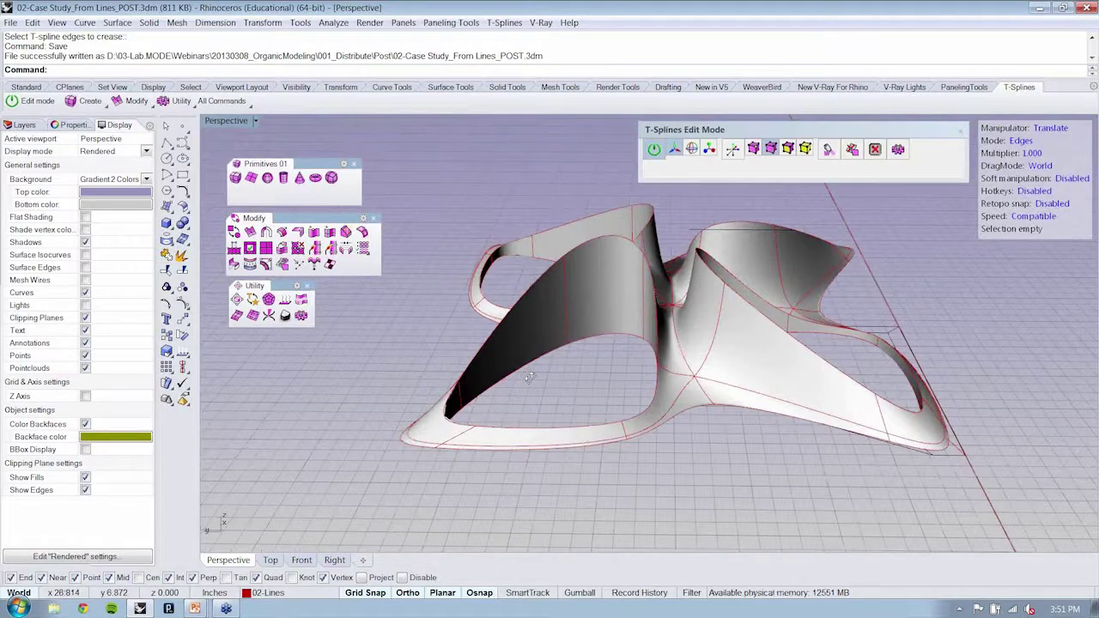
pyautogui.moveTo(529, 378); pyautogui.dragTo(637, 347, button='right')
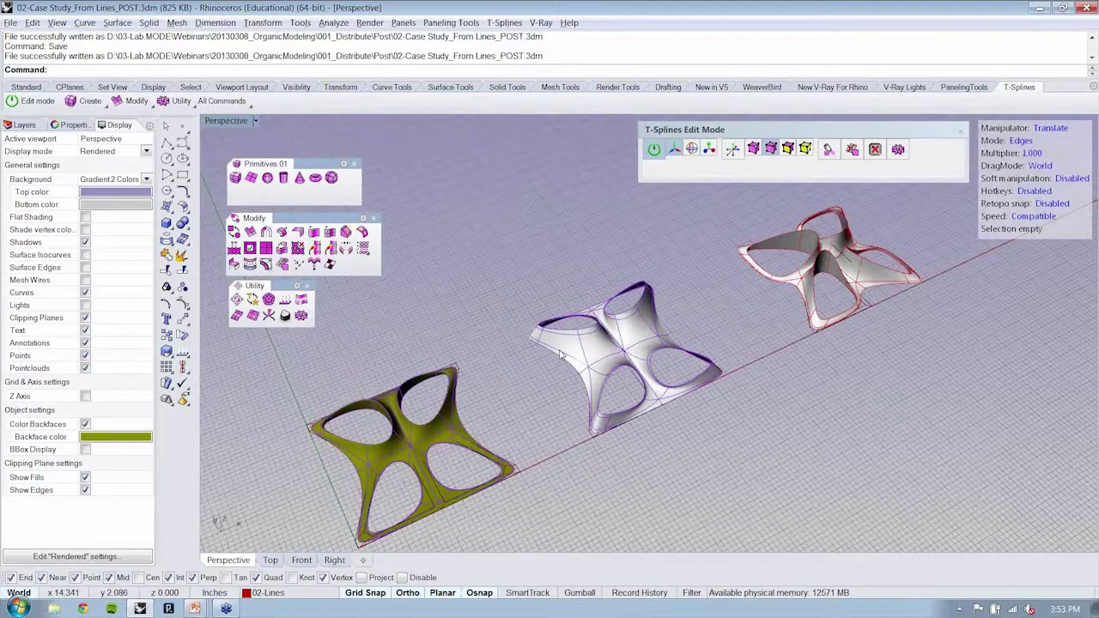
# - Orbit and tilt the view over to the red 5-by-5 T-spline plane
pyautogui.moveTo(560, 355); pyautogui.dragTo(792, 347, button='right')
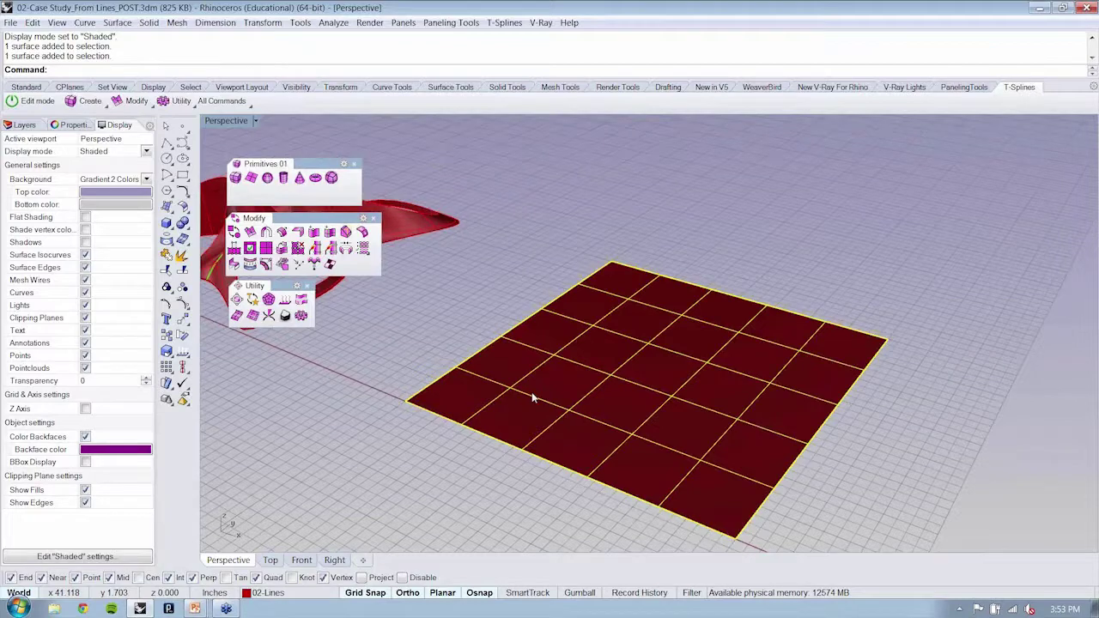
pyautogui.moveTo(532, 398); pyautogui.dragTo(528, 369, button='right')
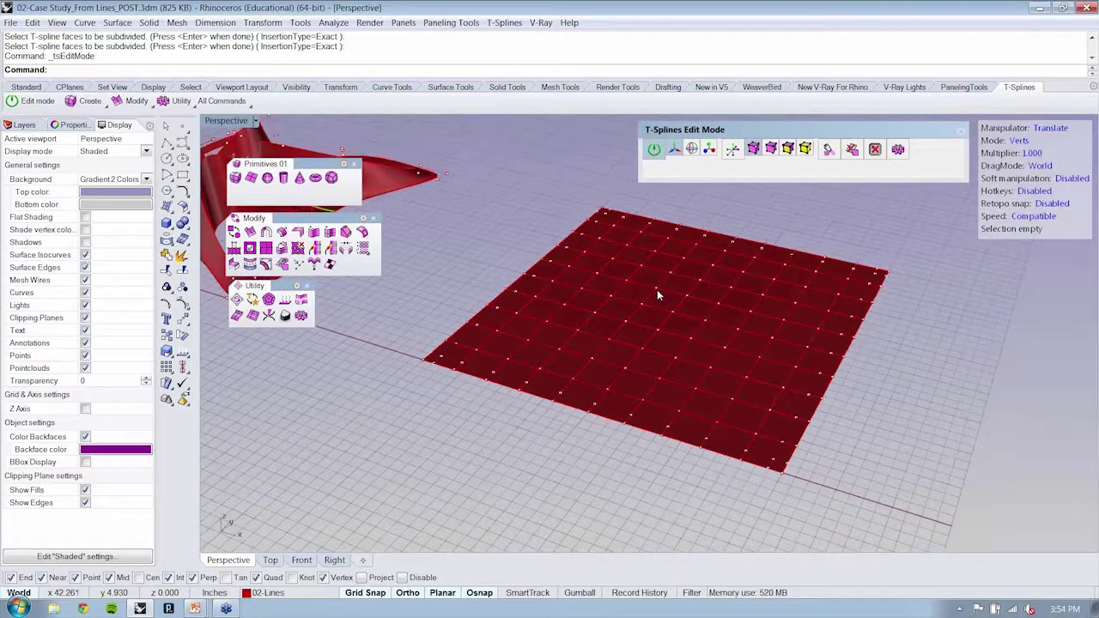
# - Raise one vertex of the subdivided red plane into a bump, inspect it, then undo it
pyautogui.moveTo(656, 290); pyautogui.dragTo(677, 292)
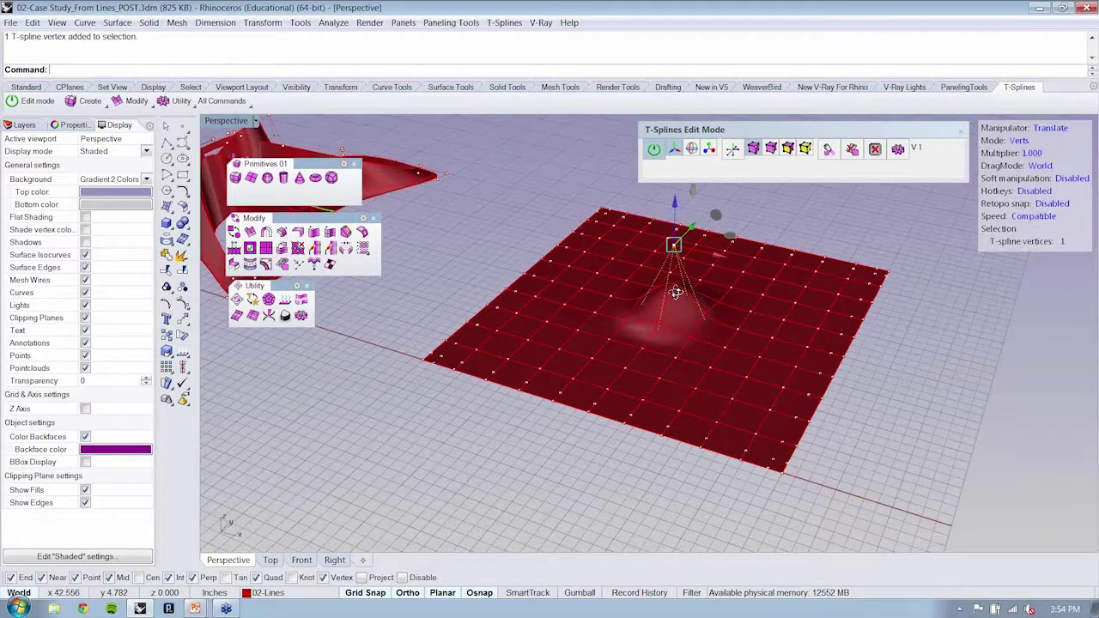
pyautogui.moveTo(676, 293); pyautogui.dragTo(603, 340, button='right')
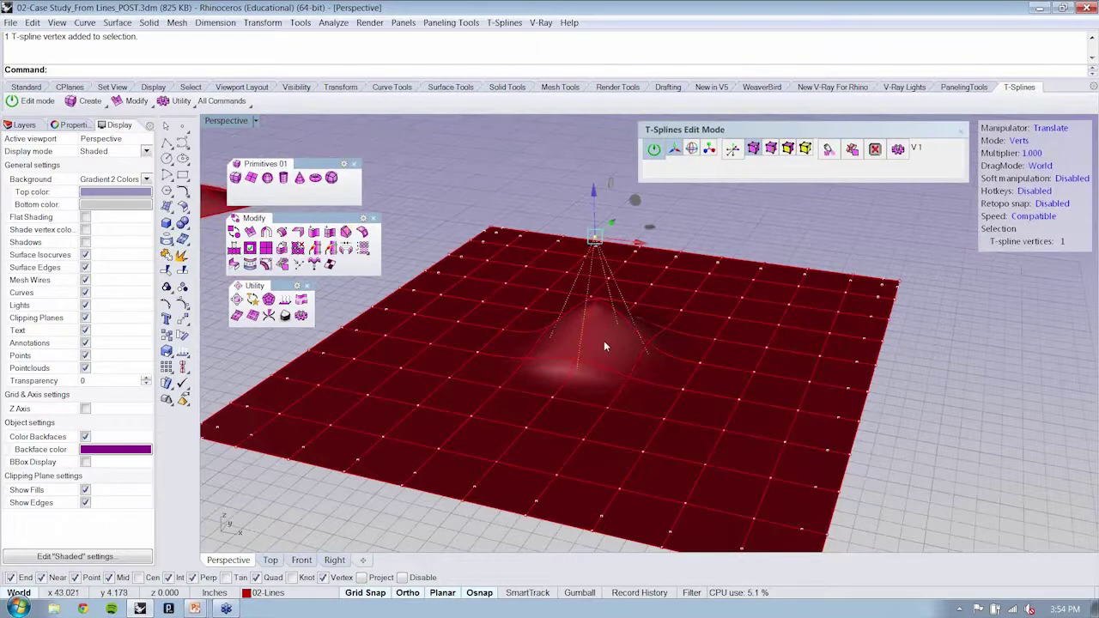
pyautogui.moveTo(604, 340); pyautogui.dragTo(567, 322, button='right')
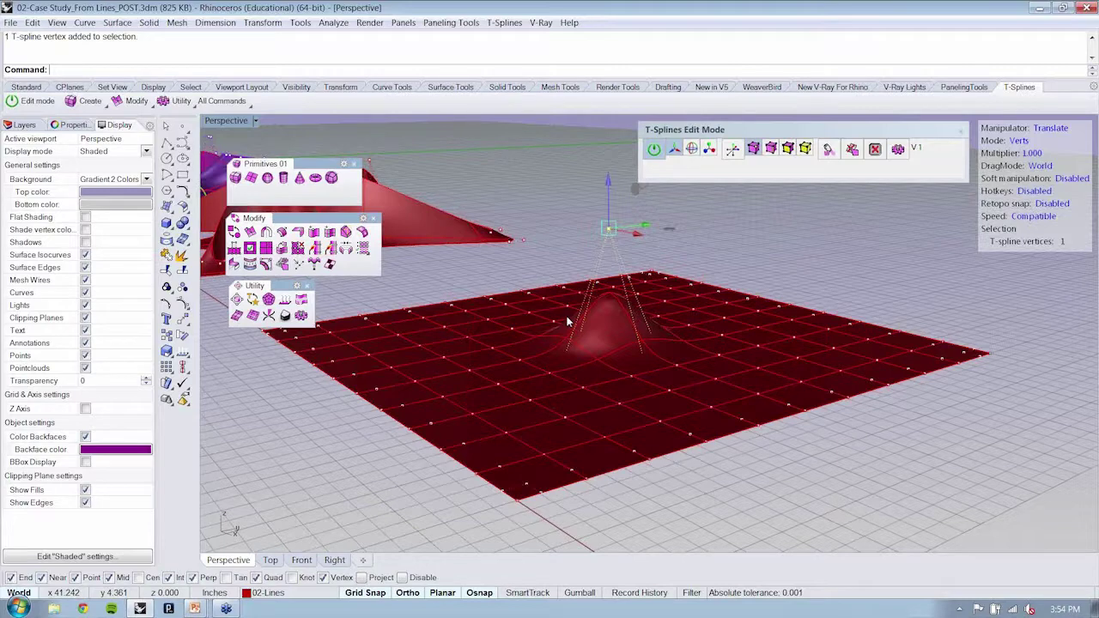
pyautogui.hotkey('ctrl', 'z')
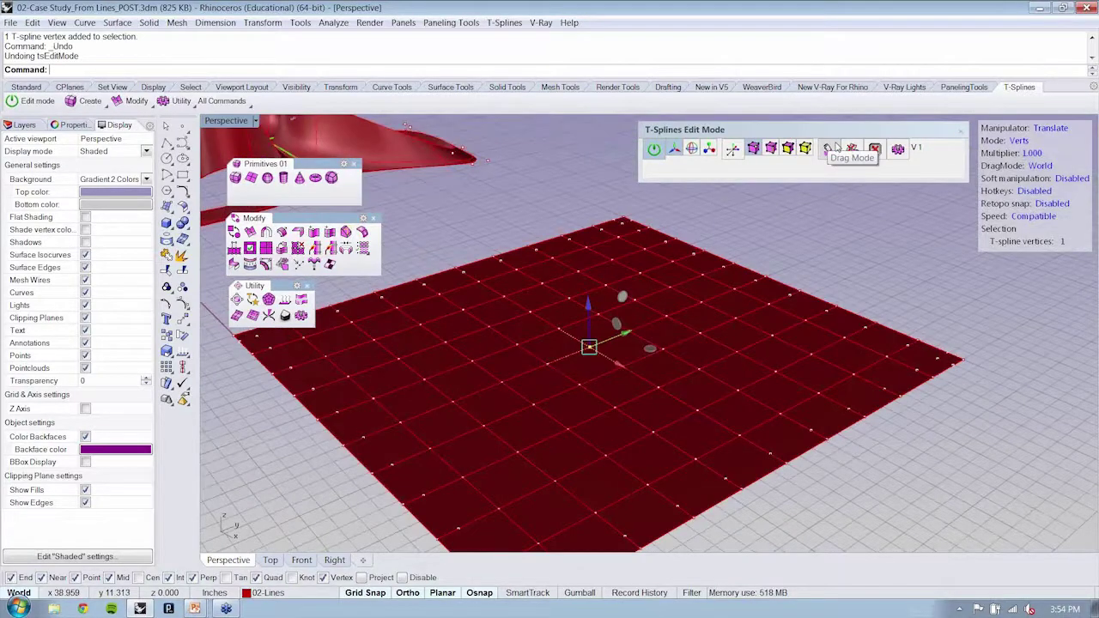
pyautogui.click(504, 22)
pyautogui.moveTo(543, 128)
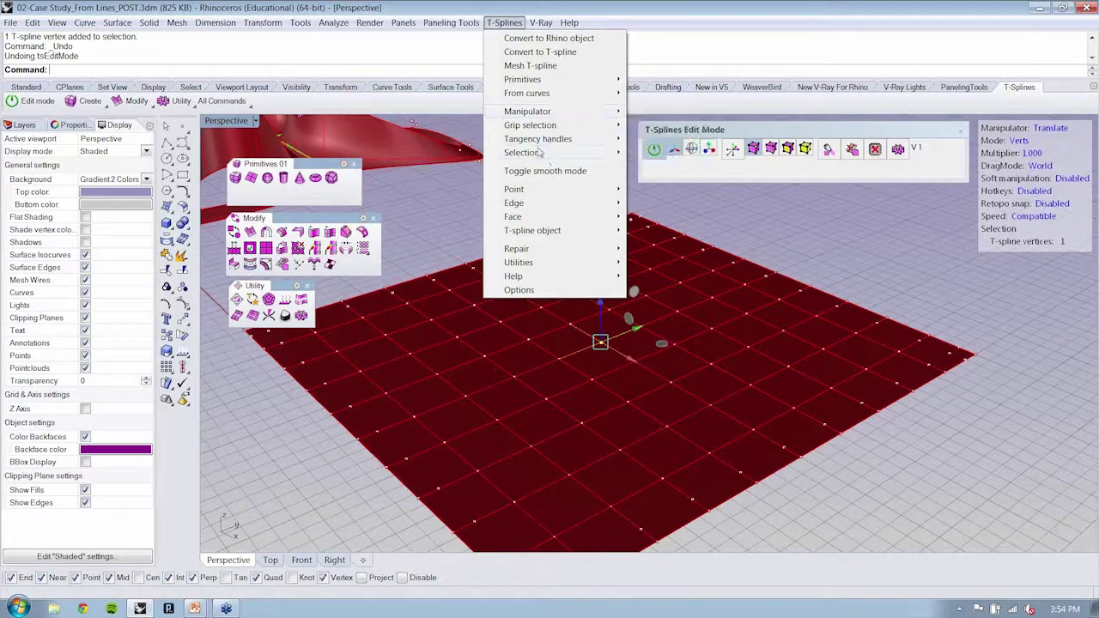
pyautogui.moveTo(539, 153)
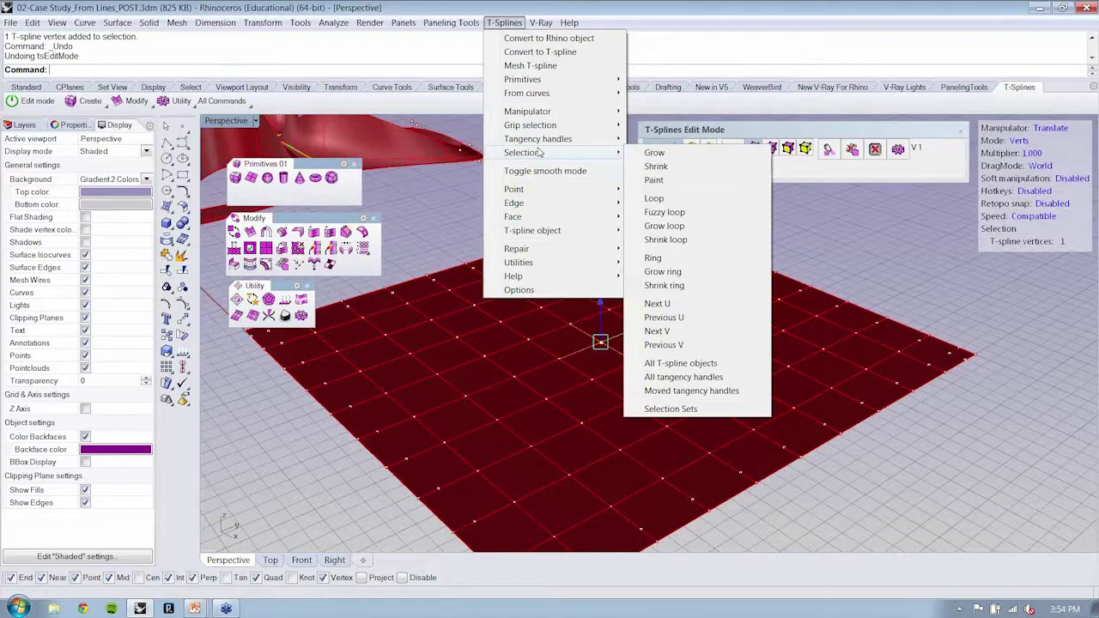
pyautogui.moveTo(555, 194)
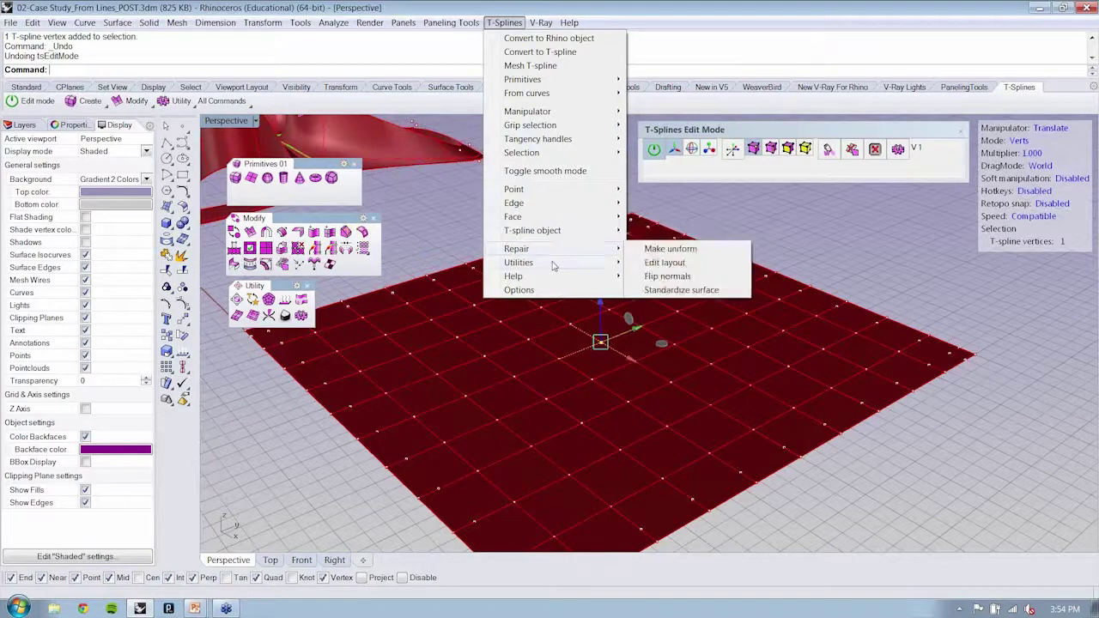
pyautogui.moveTo(554, 264)
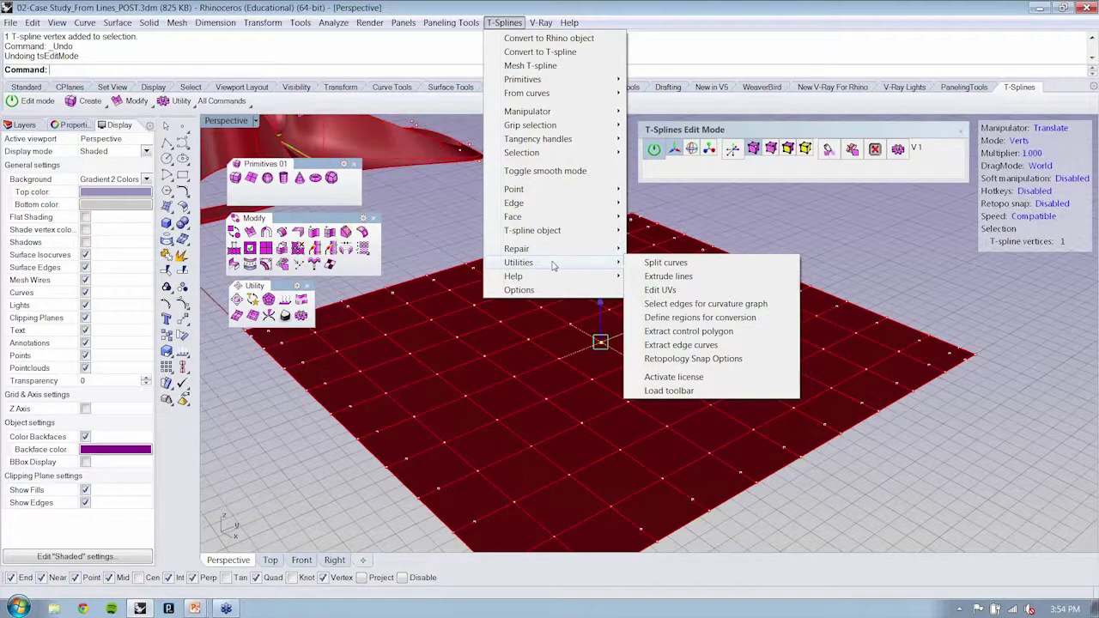
pyautogui.moveTo(550, 233)
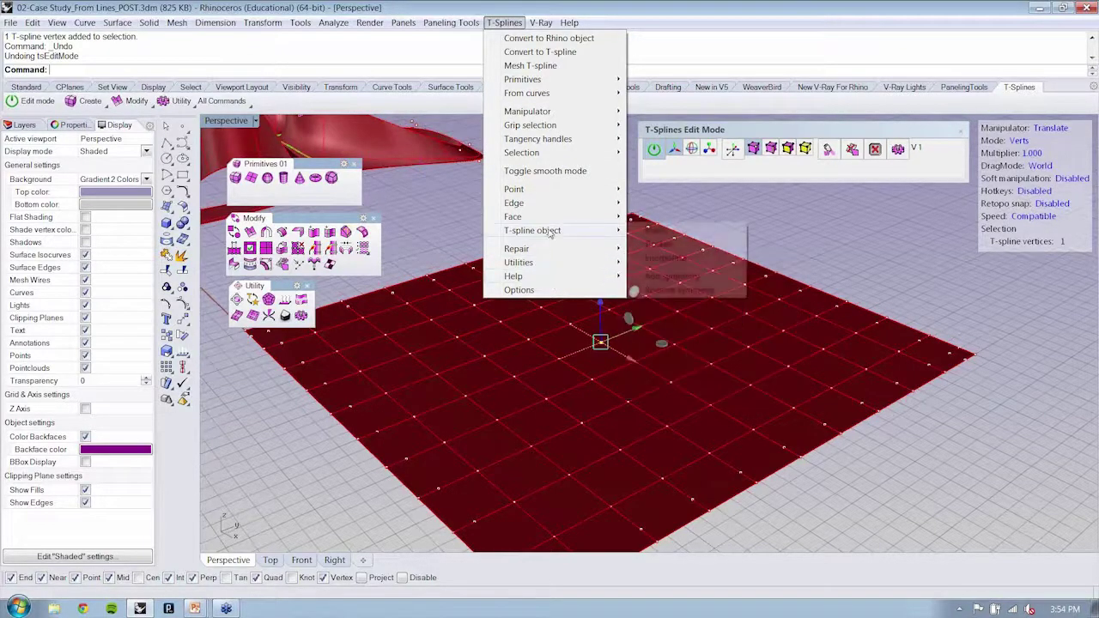
pyautogui.click(831, 233)
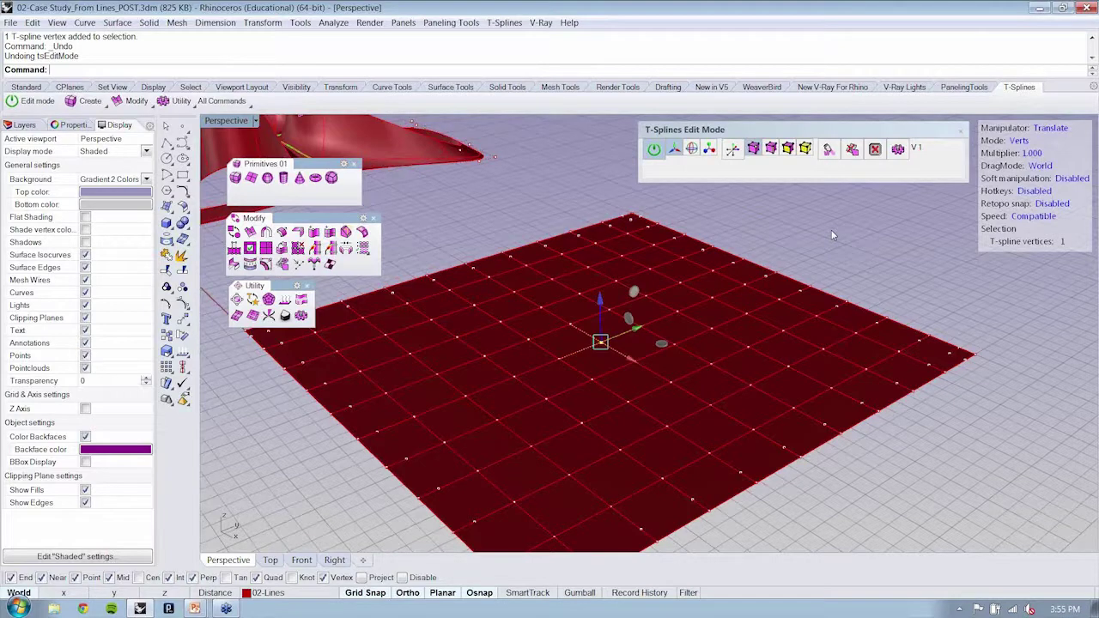
pyautogui.click(831, 234)
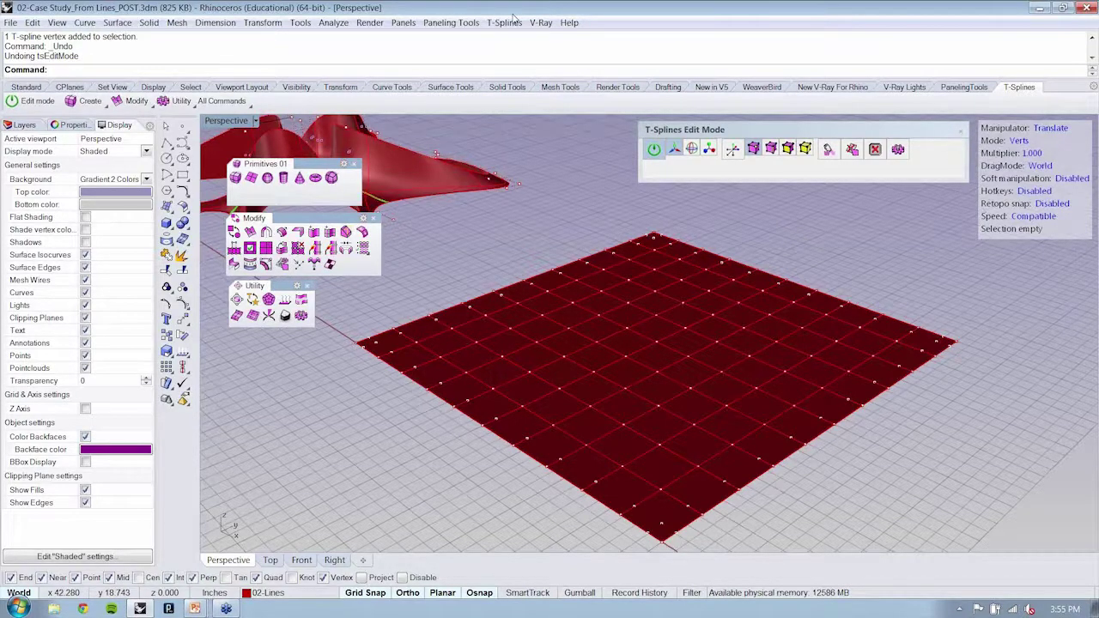
pyautogui.doubleClick(514, 11)
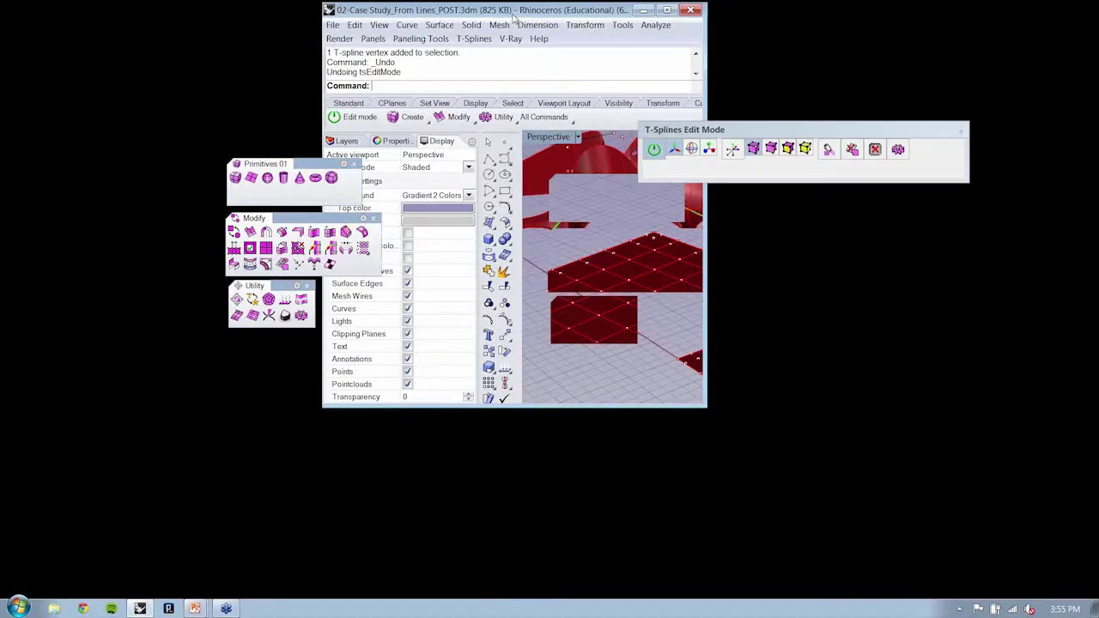
pyautogui.doubleClick(524, 8)
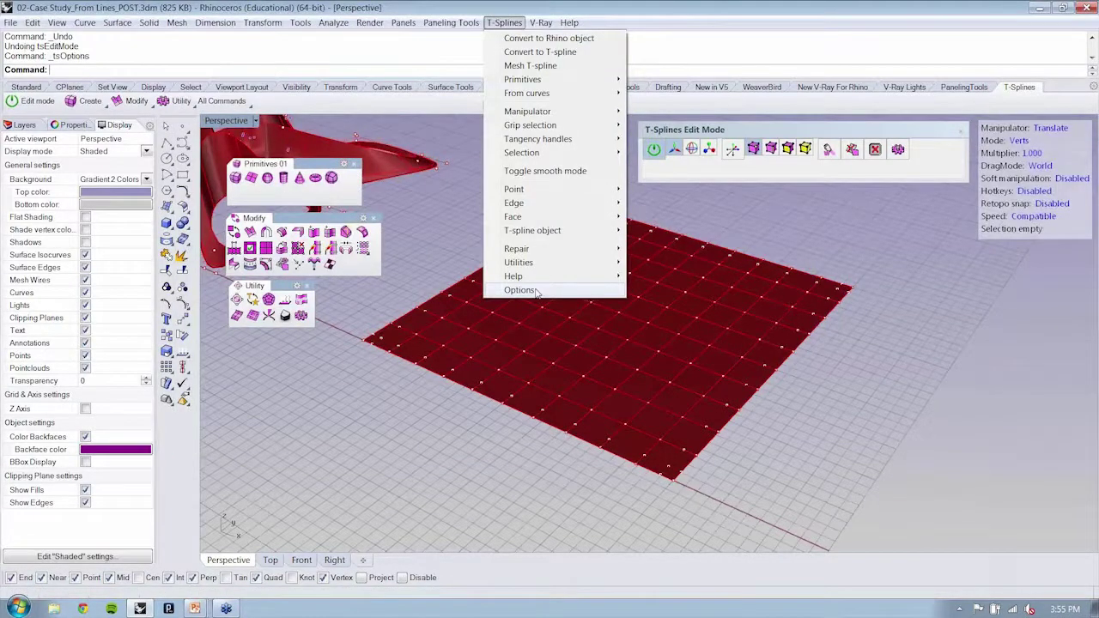
# - Browse the T-Splines options pages: general info, Display, Hotkeys, Conversion and T-Splines UI
pyautogui.click(522, 291)
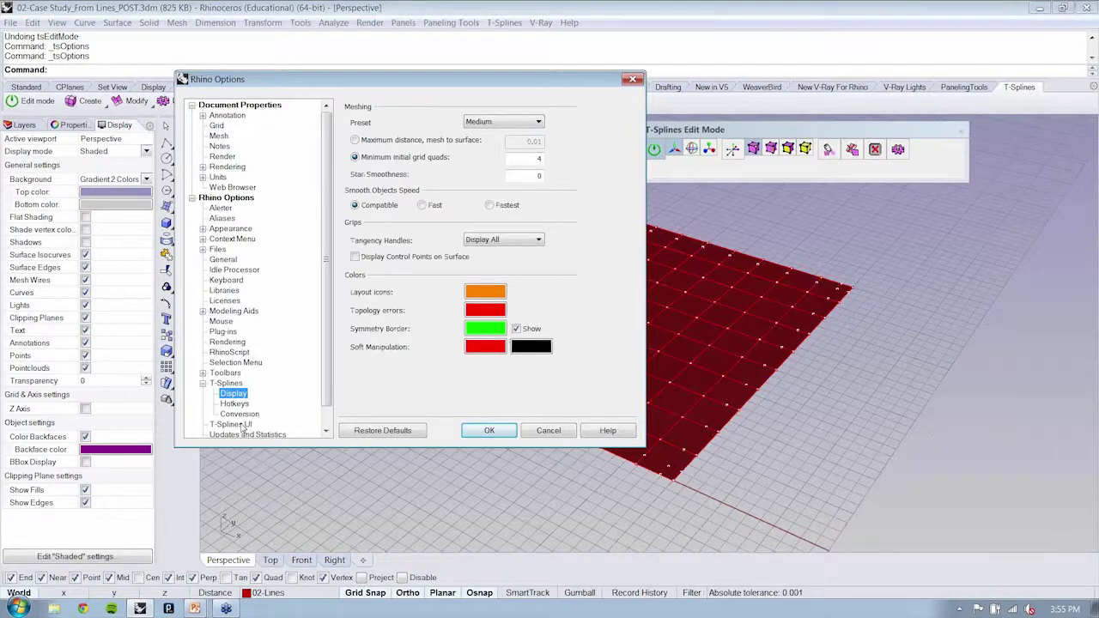
pyautogui.click(230, 385)
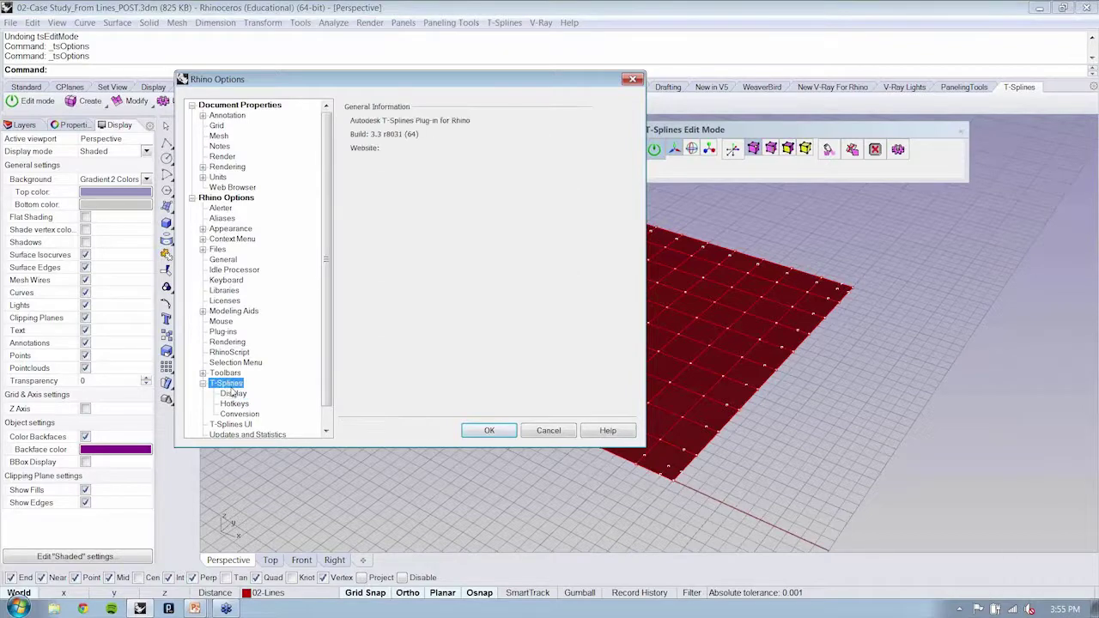
pyautogui.click(232, 393)
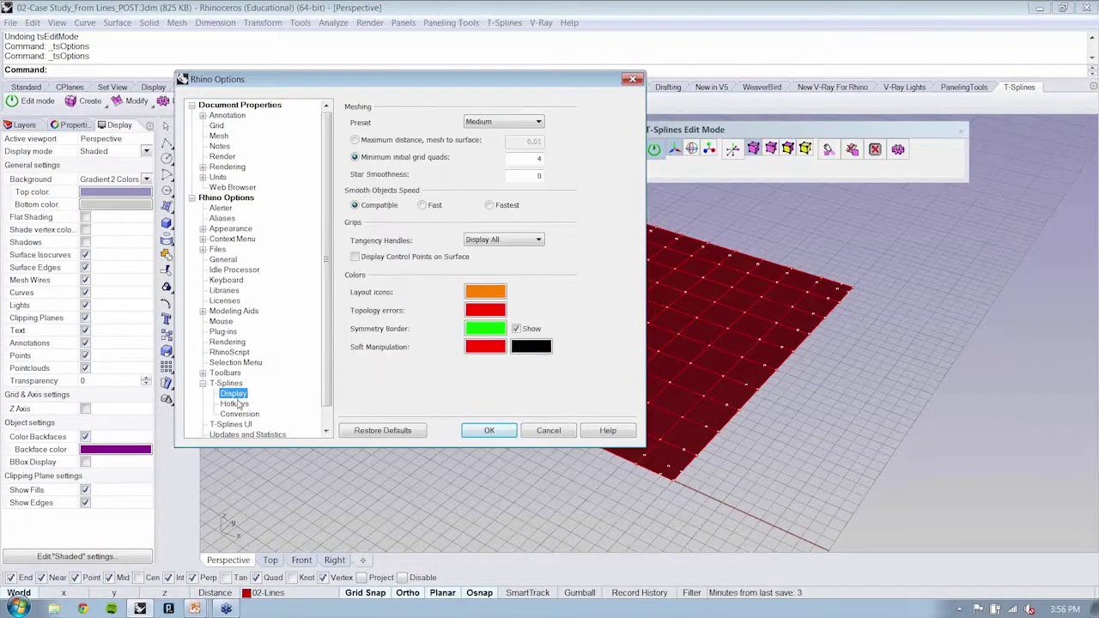
pyautogui.click(234, 404)
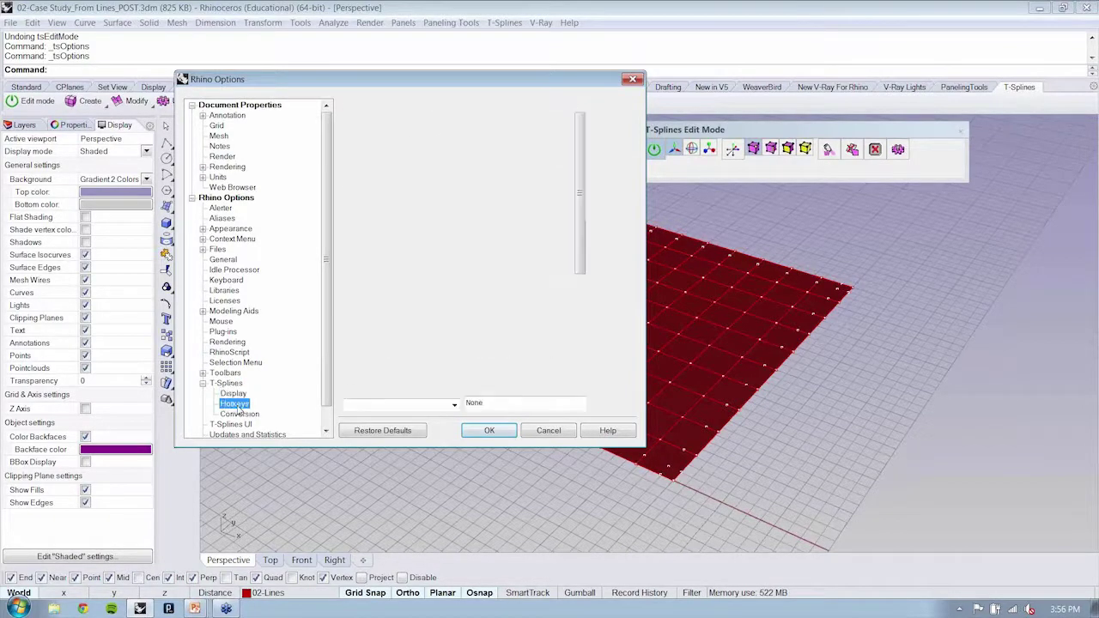
pyautogui.click(239, 414)
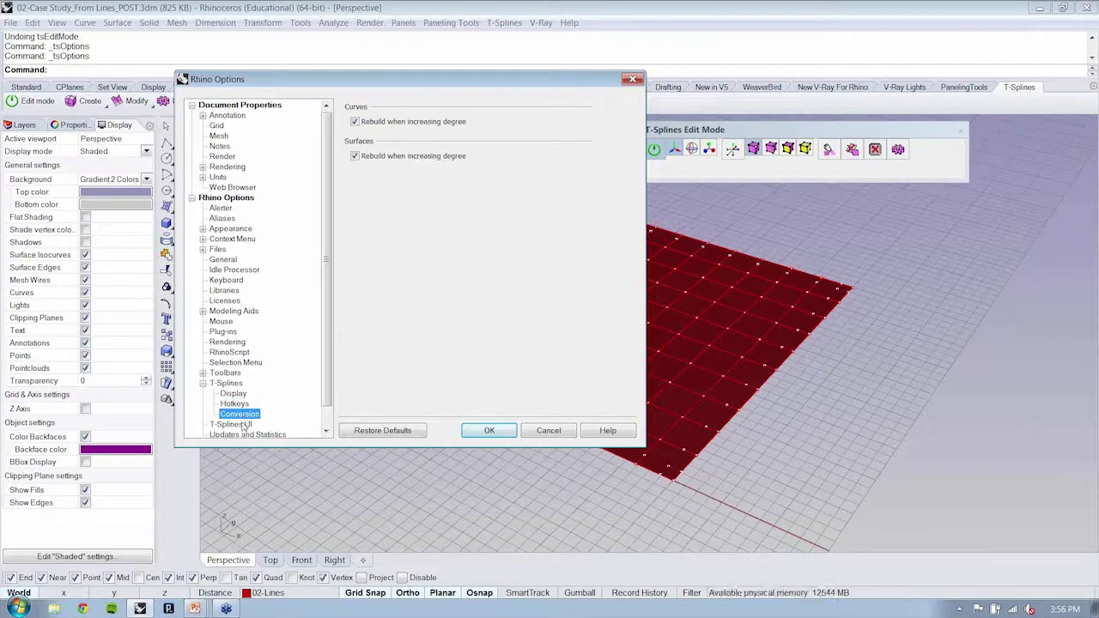
pyautogui.click(241, 425)
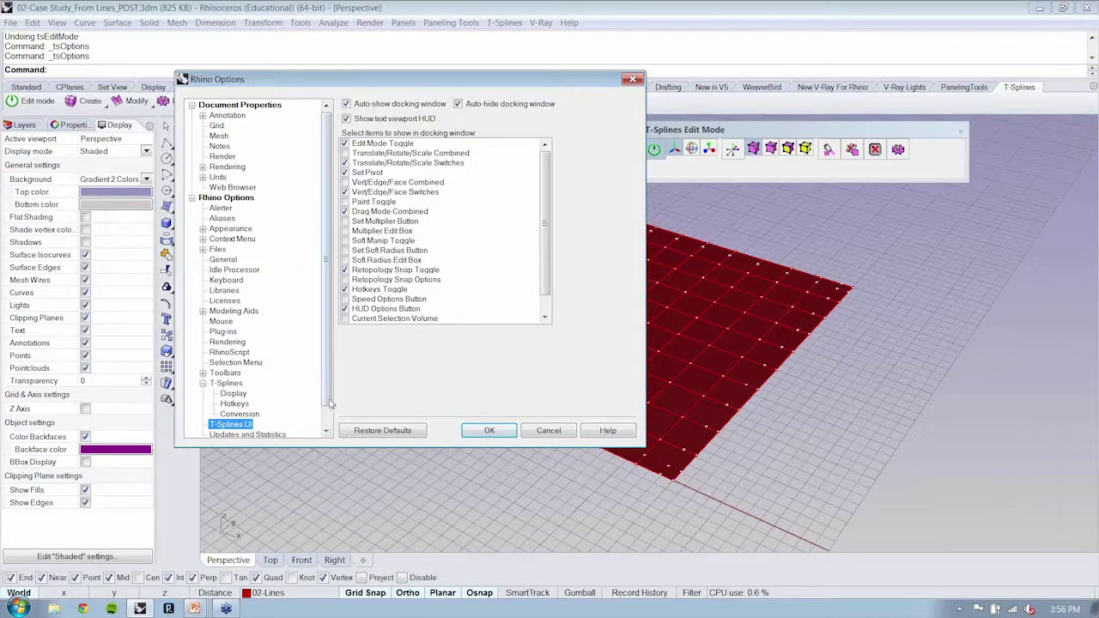
pyautogui.scroll(-1, 330, 404)
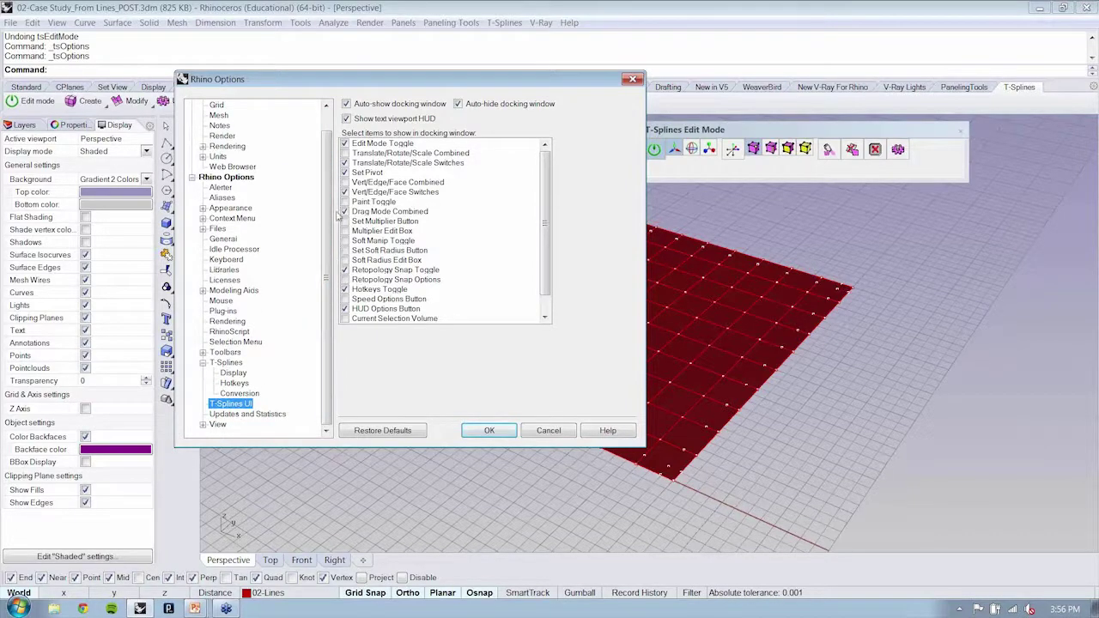
# - Toggle Show text viewport HUD off and back on, and apply the options with OK
pyautogui.click(347, 119)
pyautogui.click(347, 119)
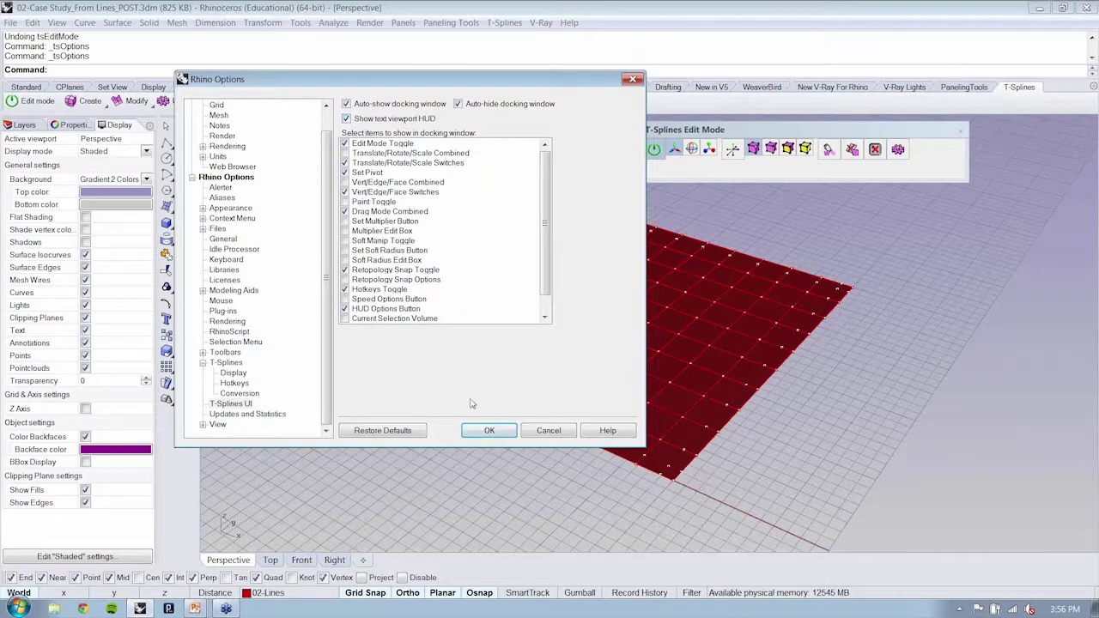
pyautogui.click(486, 433)
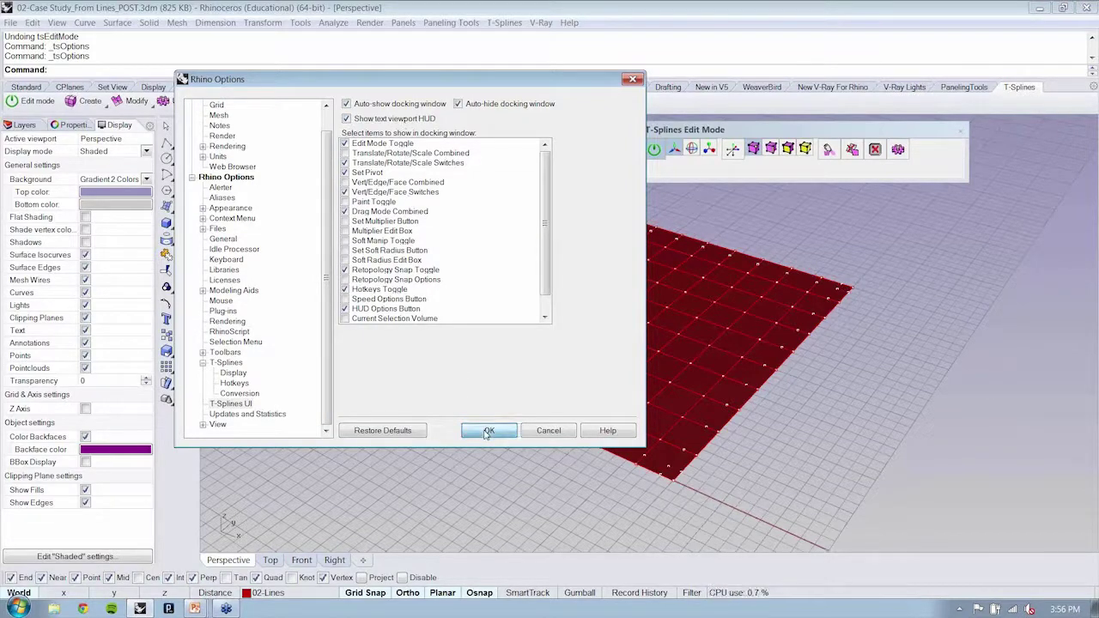
pyautogui.click(487, 432)
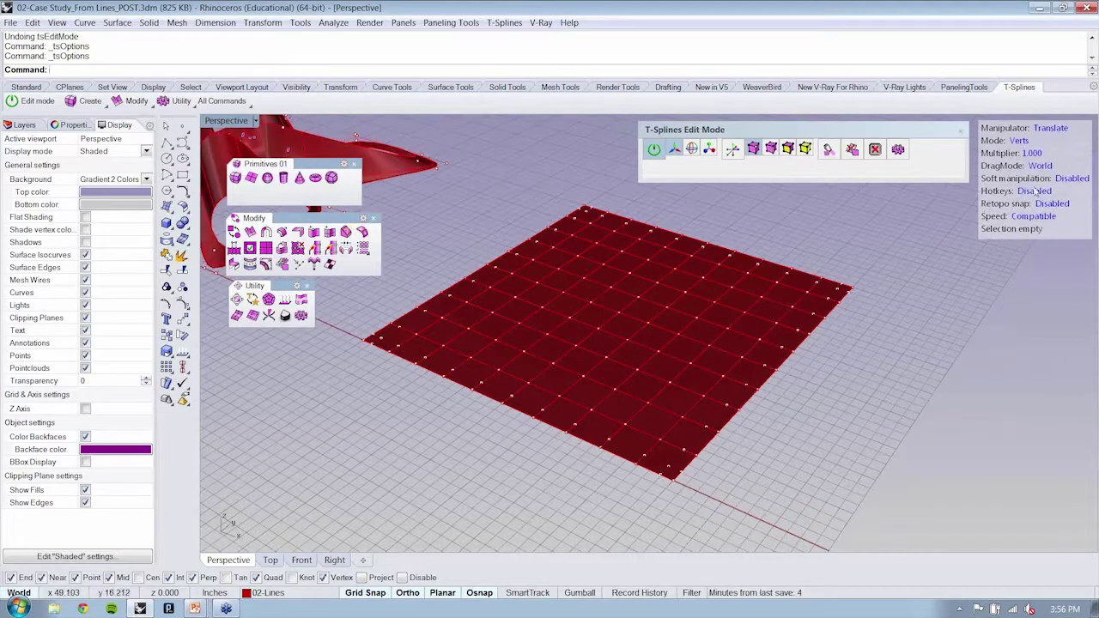
# - Enable soft manipulation in the T-Splines HUD and select the centre vertex of the red grid
pyautogui.click(1069, 178)
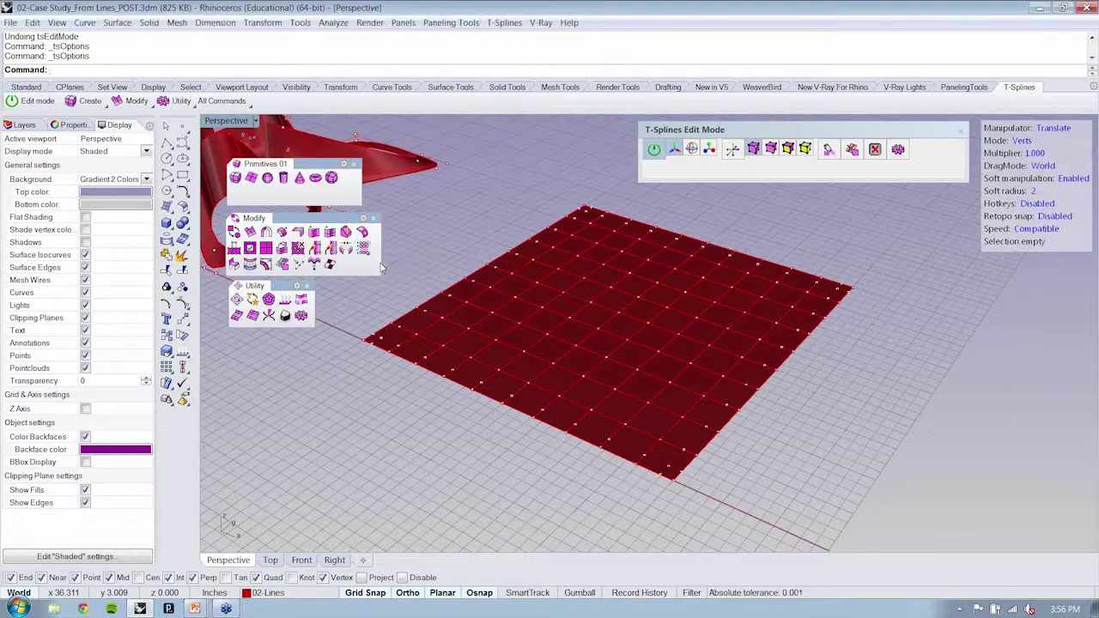
pyautogui.click(380, 266)
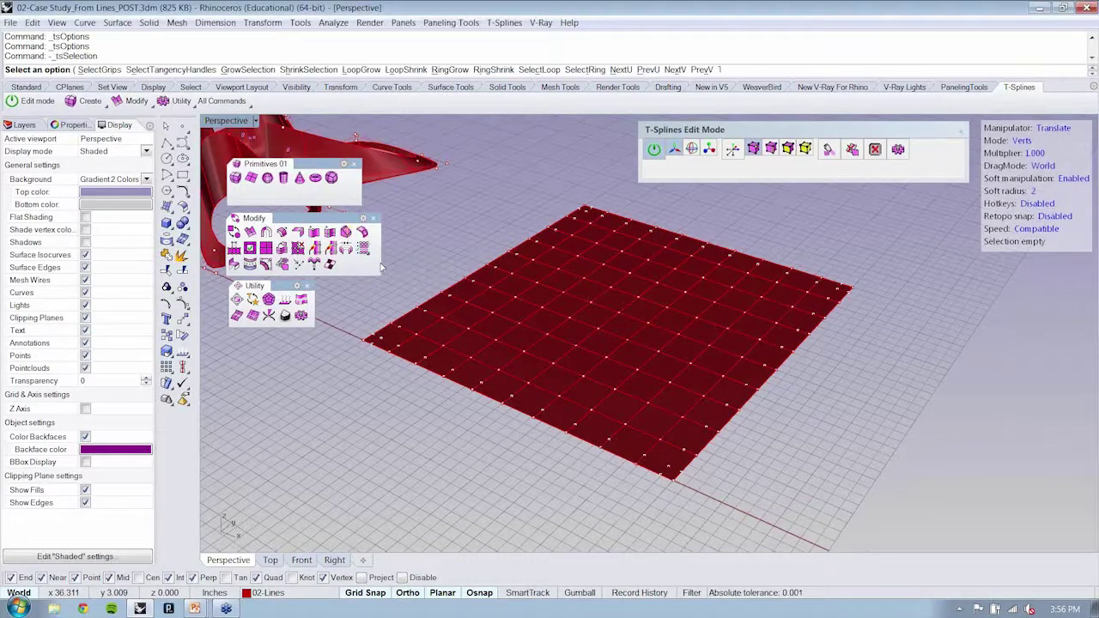
pyautogui.click(361, 249)
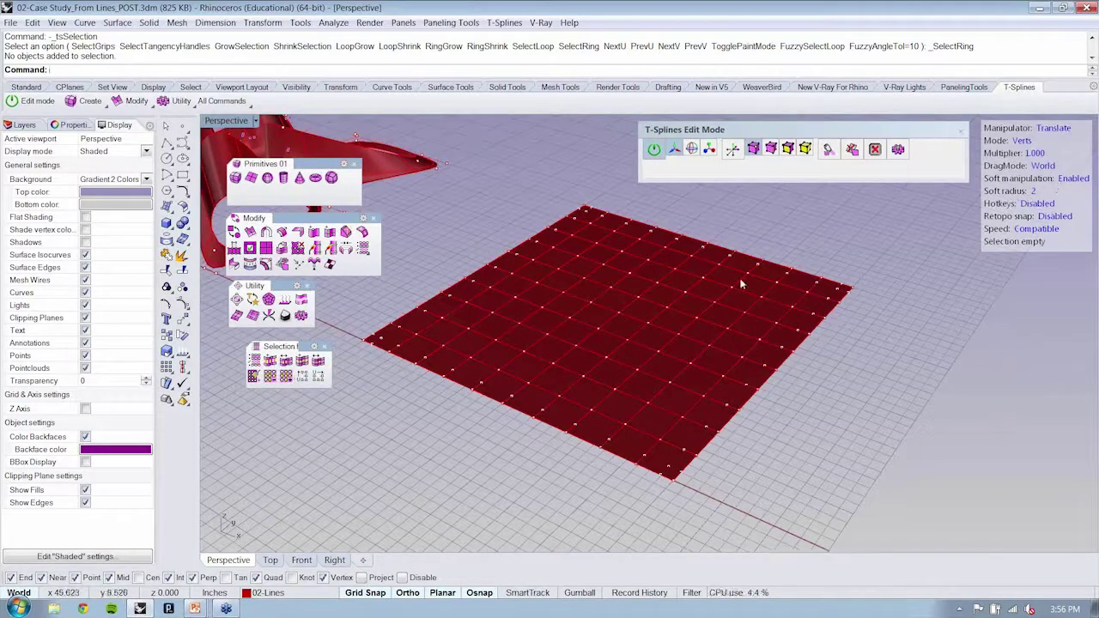
pyautogui.click(618, 314)
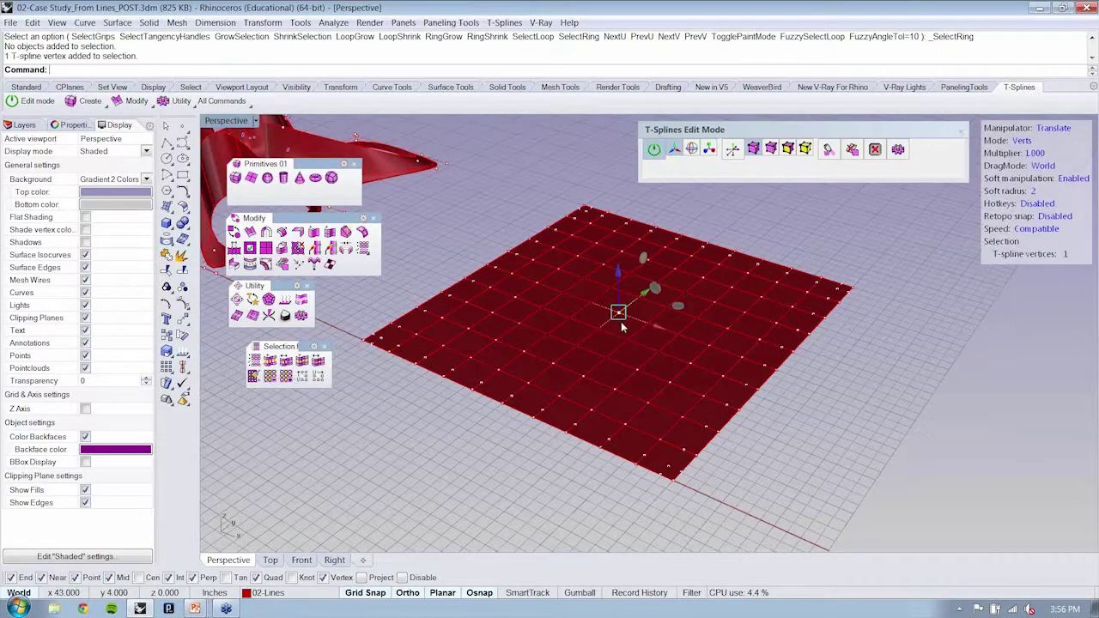
pyautogui.scroll(2, 597, 354)
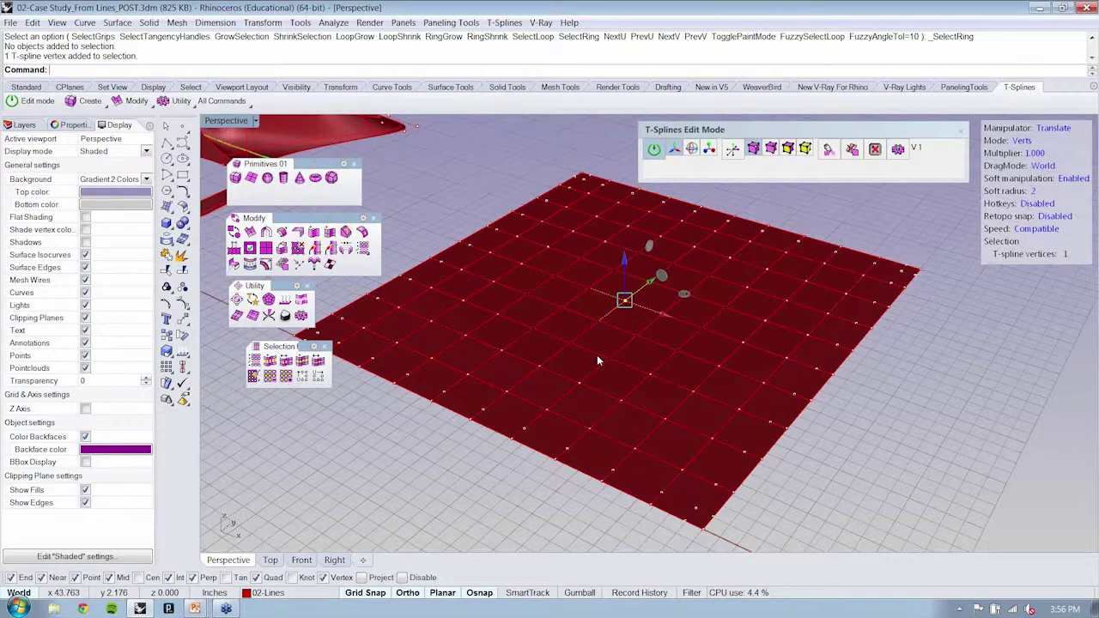
# - Switch to wireframe and drag the selected centre vertex upward into a soft peak
pyautogui.hotkey('ctrl', 'alt', 'w')
pyautogui.scroll(-2, 596, 355)
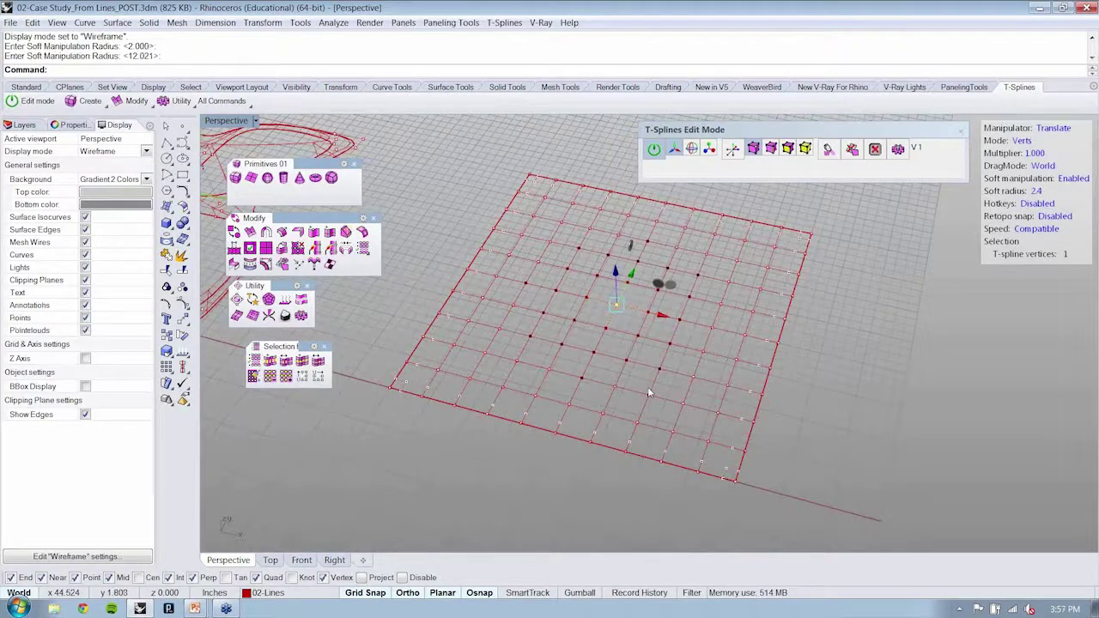
pyautogui.moveTo(649, 392); pyautogui.dragTo(598, 339, button='right')
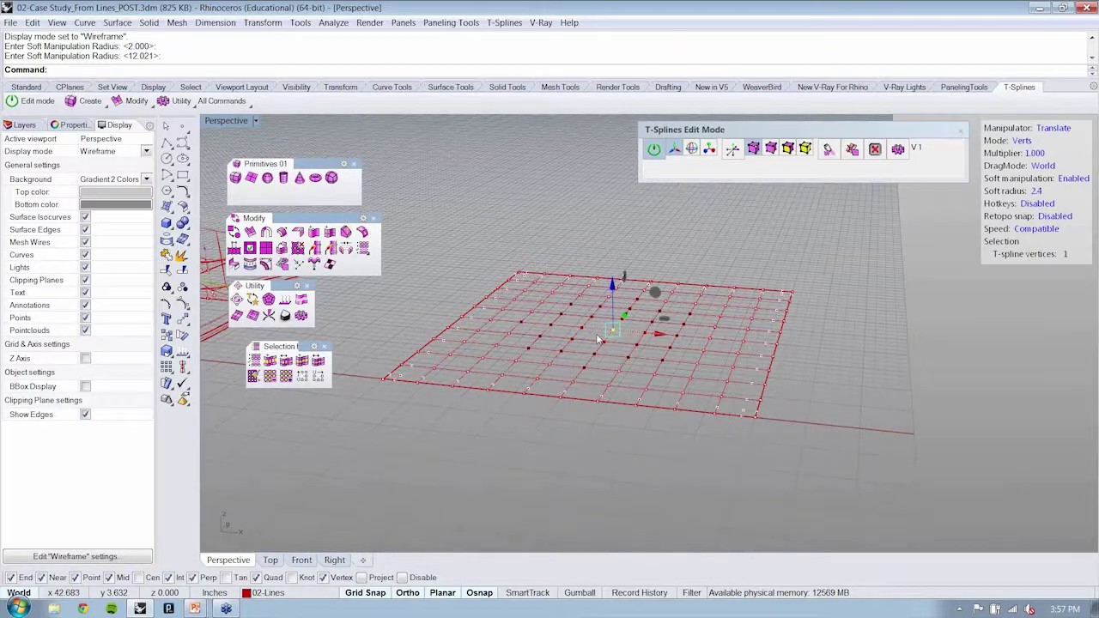
pyautogui.moveTo(596, 333); pyautogui.dragTo(604, 326)
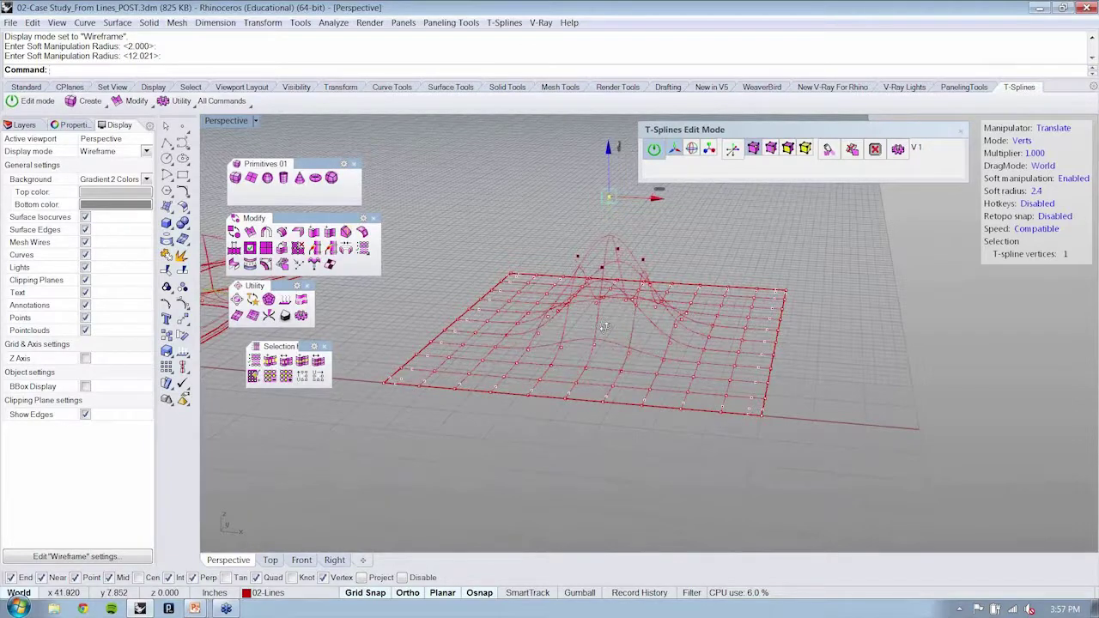
pyautogui.scroll(5, 600, 398)
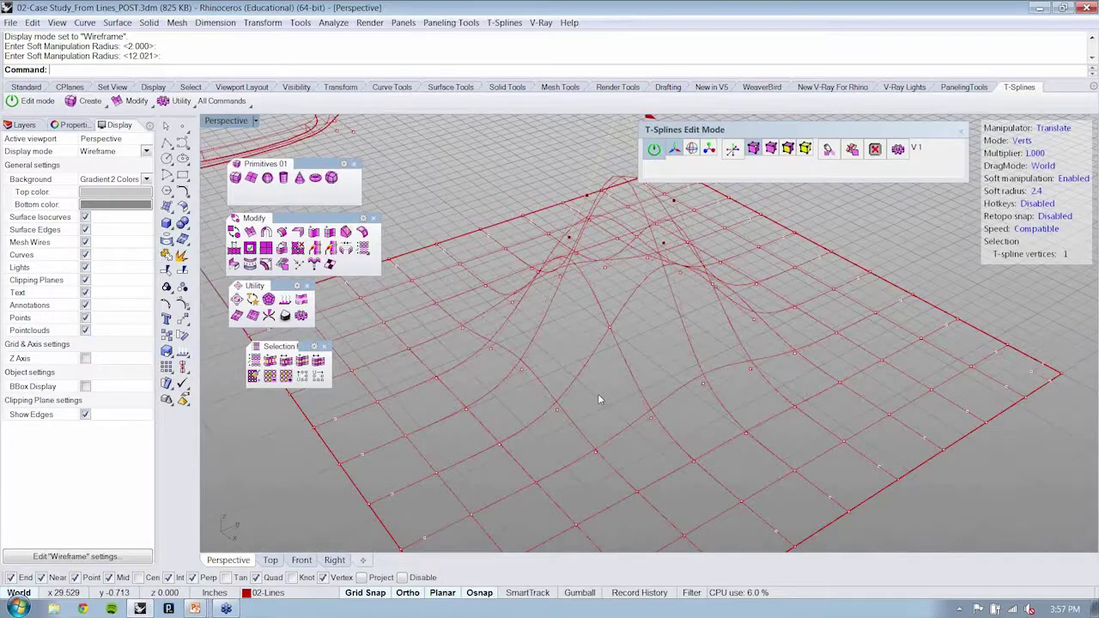
pyautogui.scroll(-5, 599, 399)
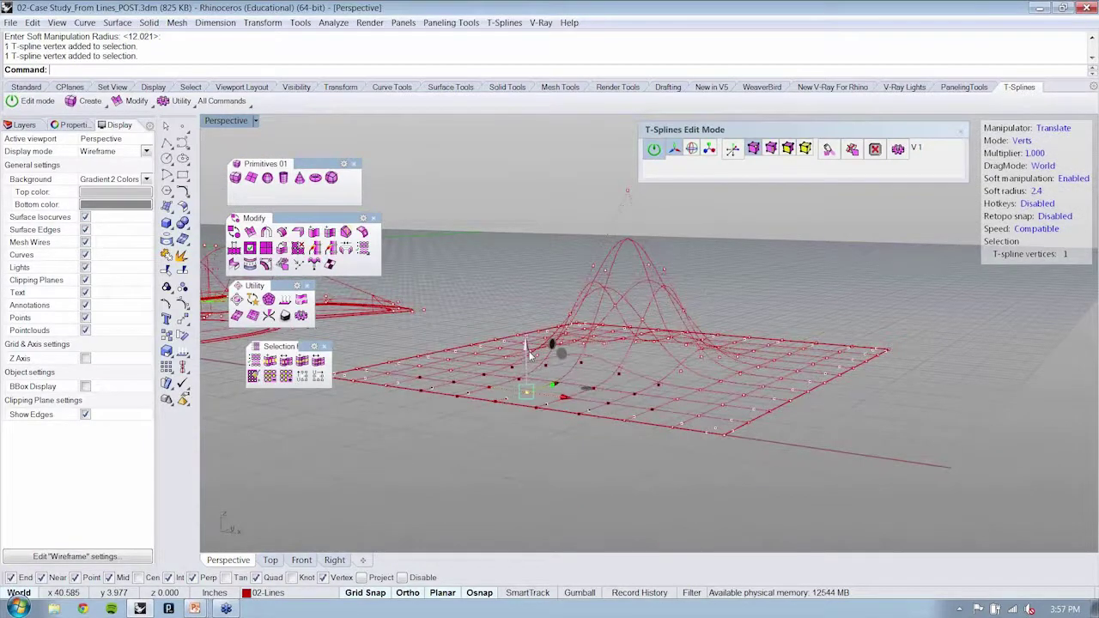
# - Orbit around the red surface to inspect the raised mound from several angles
pyautogui.moveTo(530, 355); pyautogui.dragTo(862, 311, button='right')
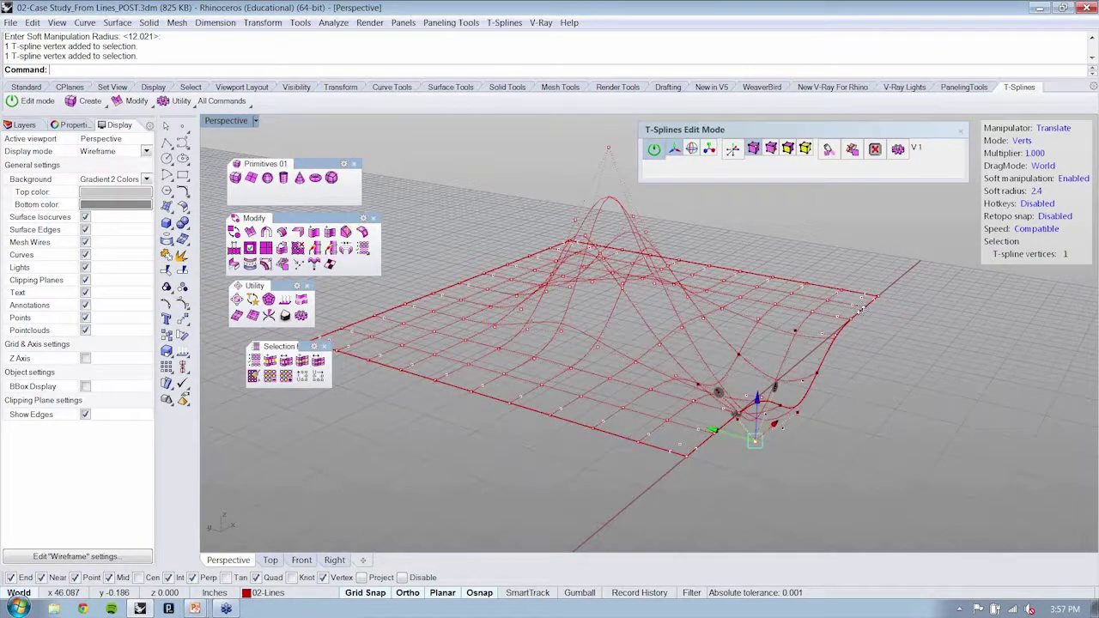
pyautogui.moveTo(861, 311); pyautogui.dragTo(672, 395, button='right')
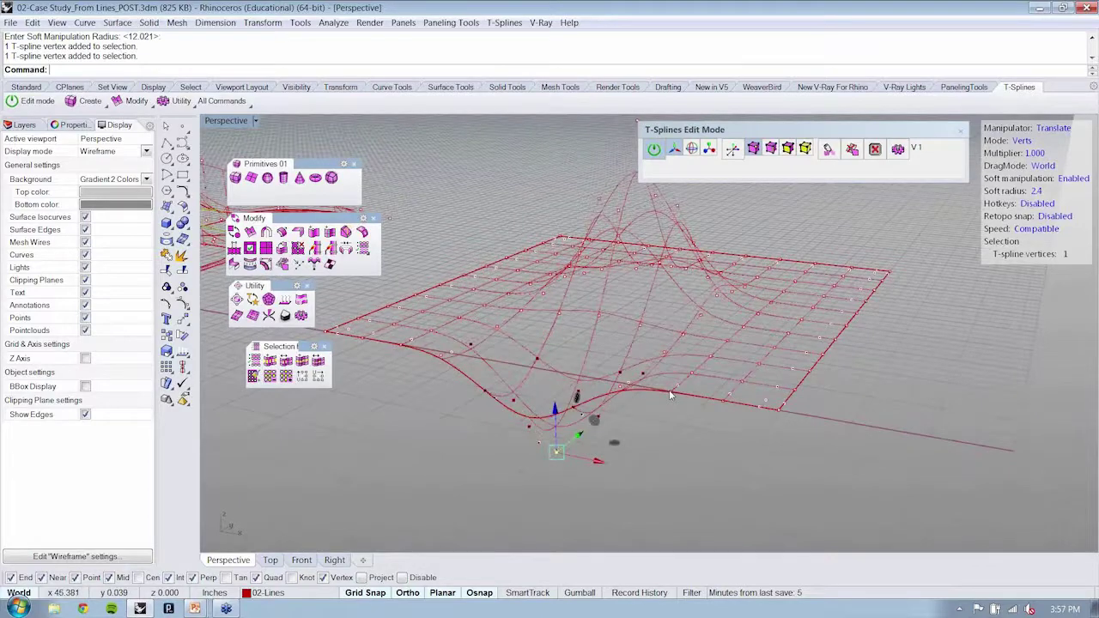
pyautogui.moveTo(671, 395); pyautogui.dragTo(678, 423, button='right')
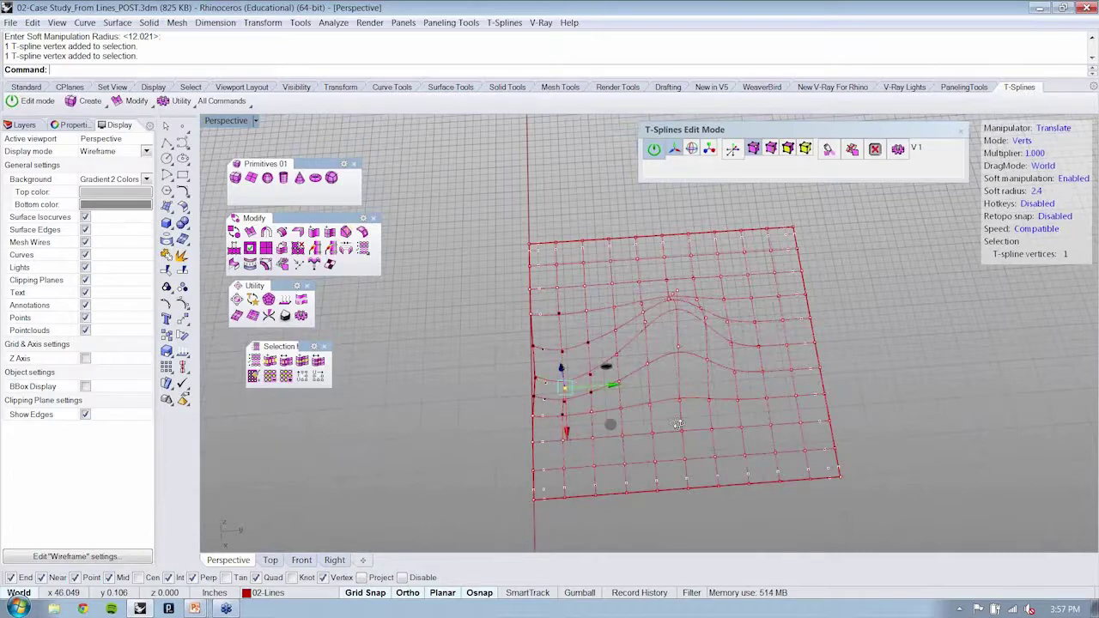
pyautogui.moveTo(677, 423); pyautogui.dragTo(805, 374, button='right')
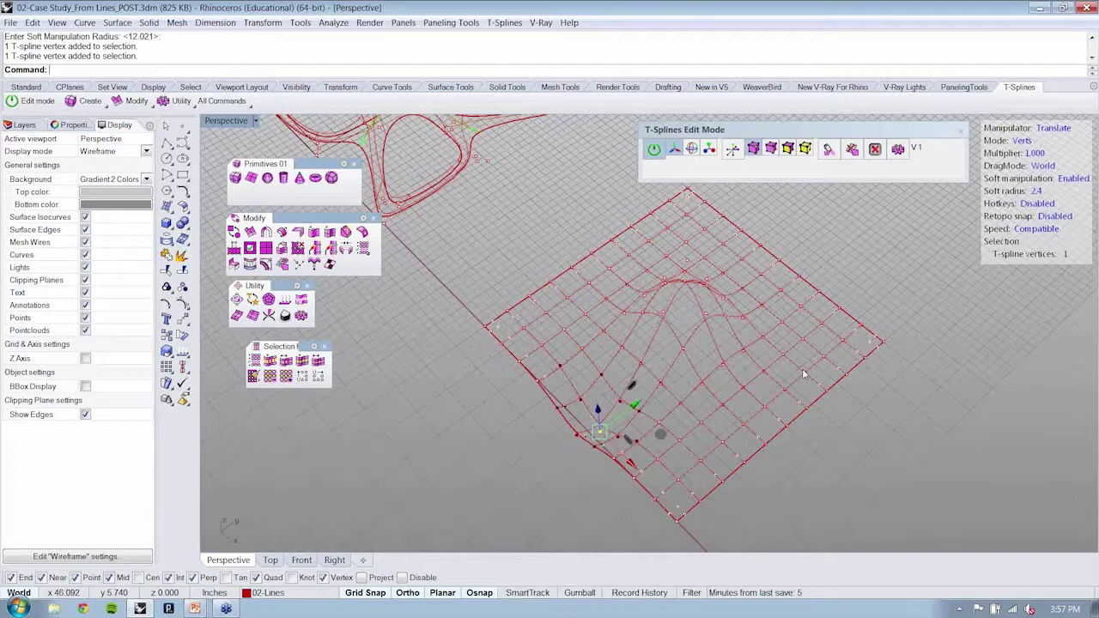
pyautogui.moveTo(804, 374); pyautogui.dragTo(814, 380, button='right')
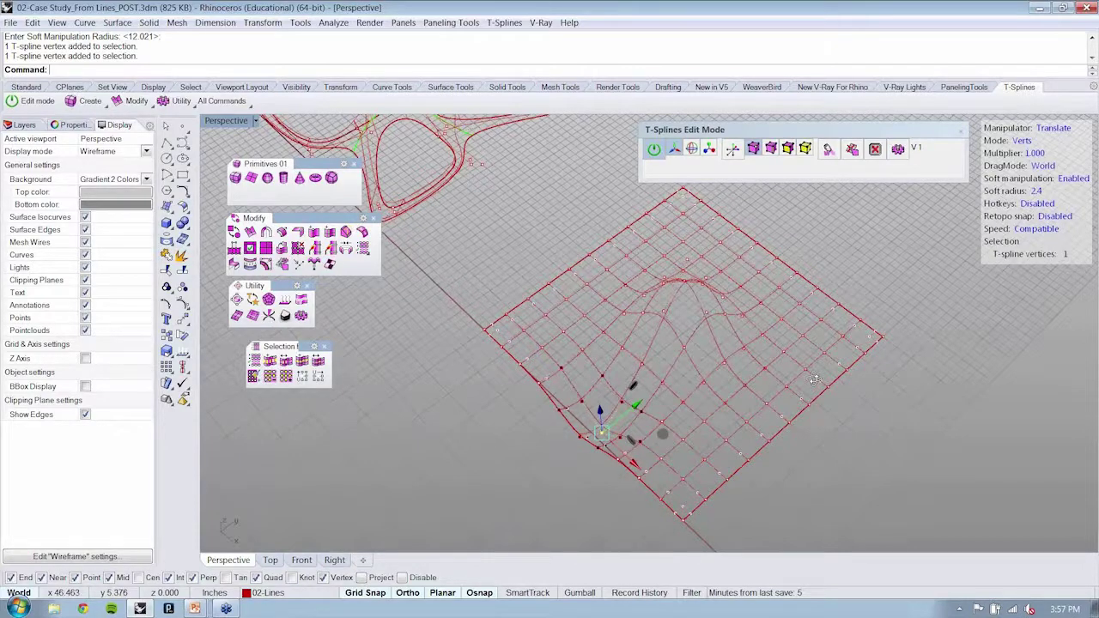
pyautogui.moveTo(815, 380); pyautogui.dragTo(919, 402, button='right')
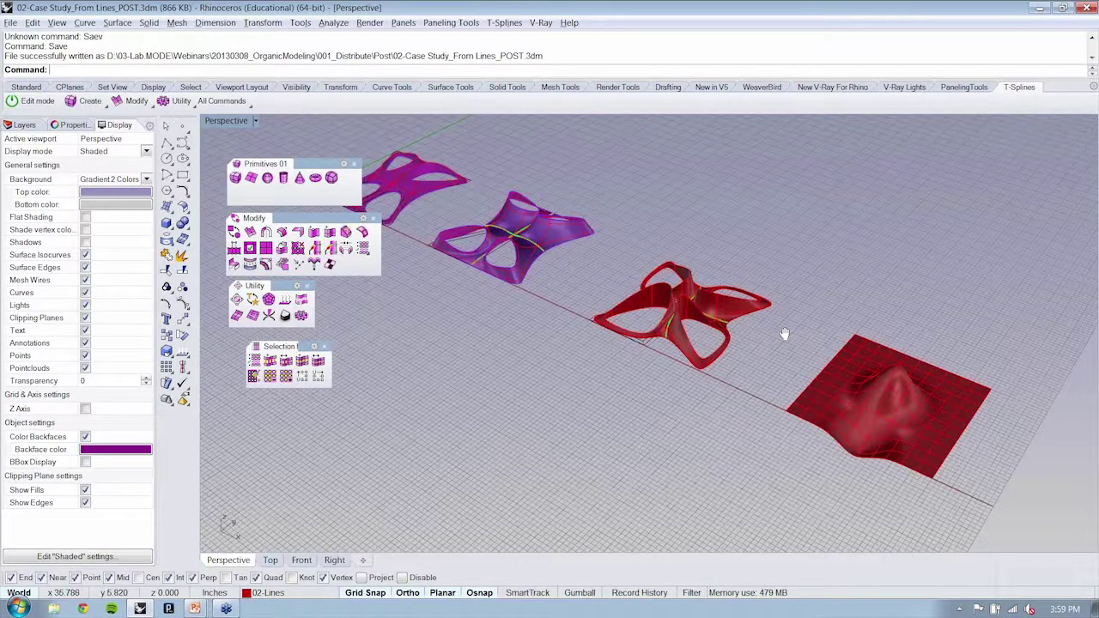
# - Pan the Perspective view and use ZS (Zoom Selected) to fill it with the red form
pyautogui.keyDown('shift'); pyautogui.moveTo(783, 334); pyautogui.dragTo(774, 339, button='right'); pyautogui.keyUp('shift')
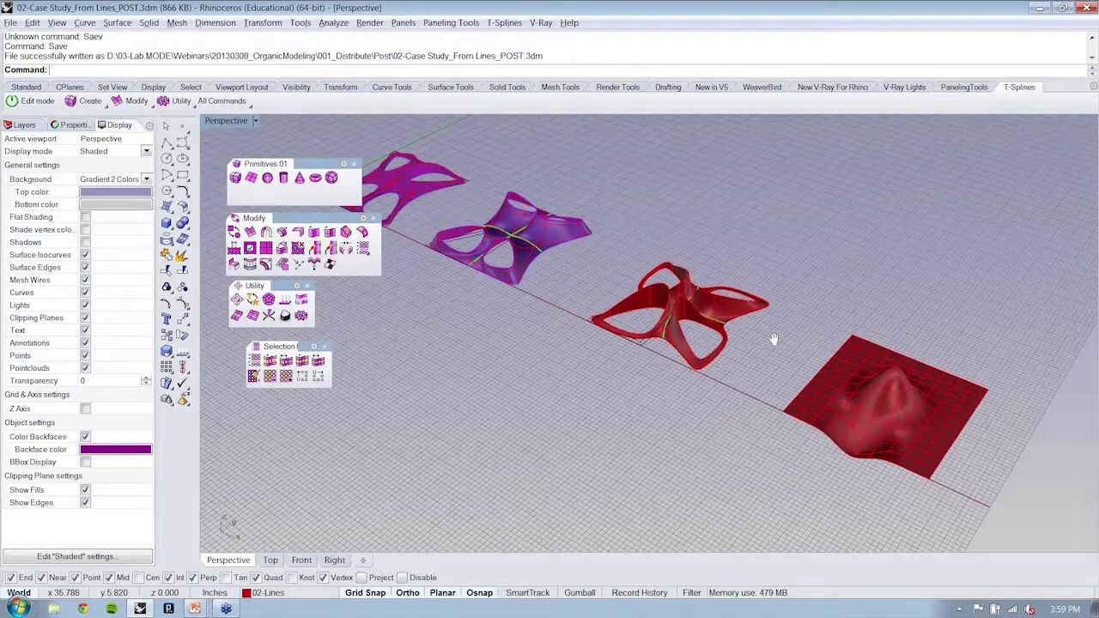
pyautogui.write('ZS')
pyautogui.press('Return')
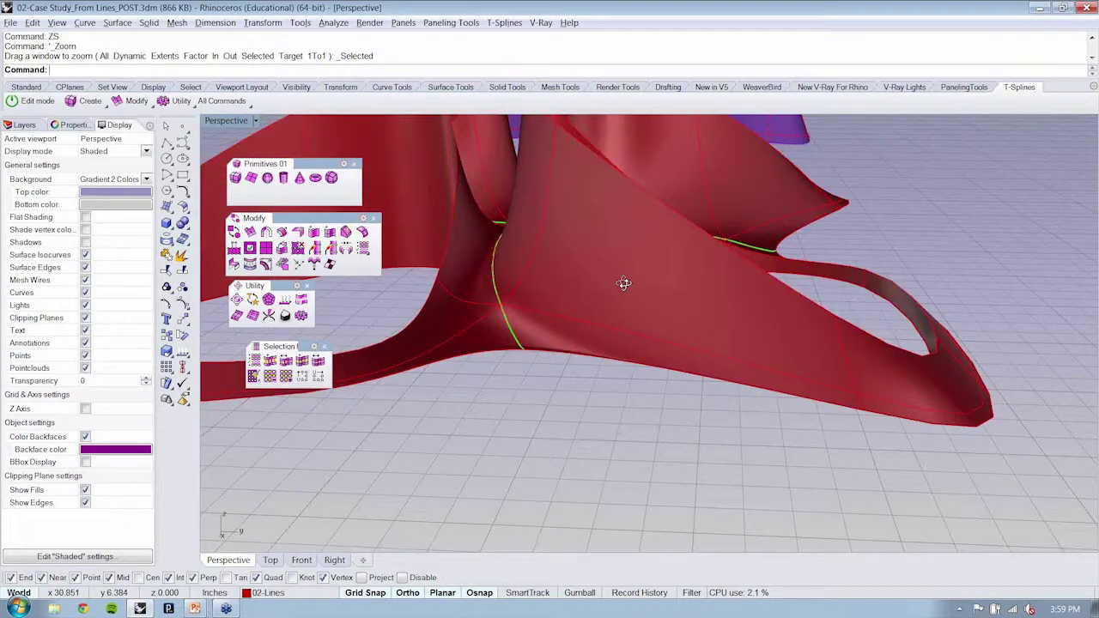
pyautogui.scroll(-4, 623, 284)
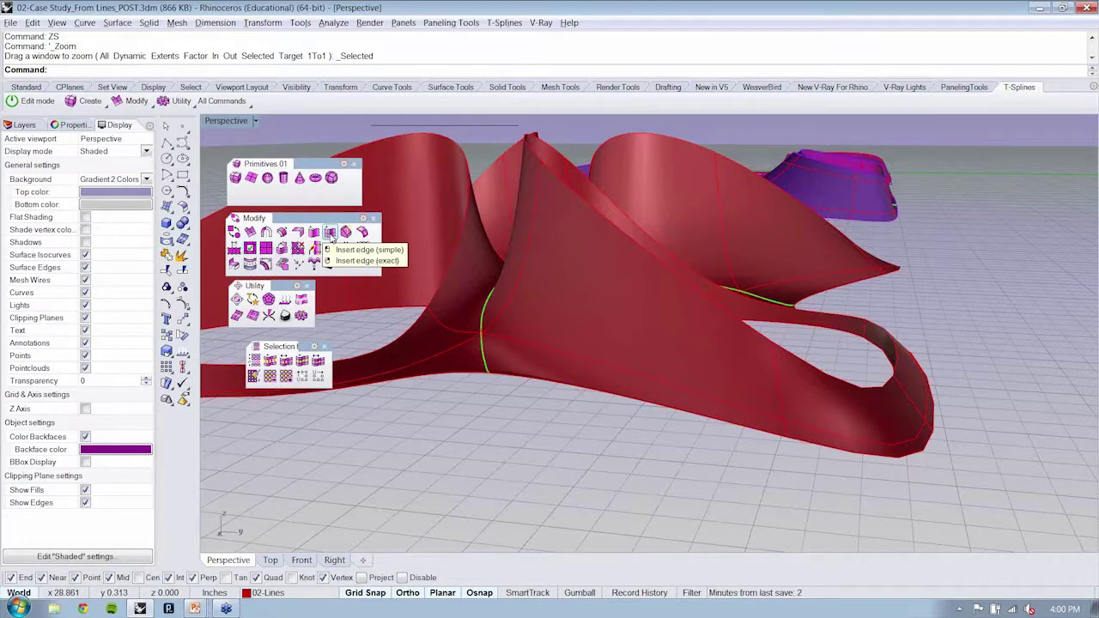
# - Insert an edge loop at the midpoint of the picked edge on one arm of the red form
pyautogui.click(329, 231)
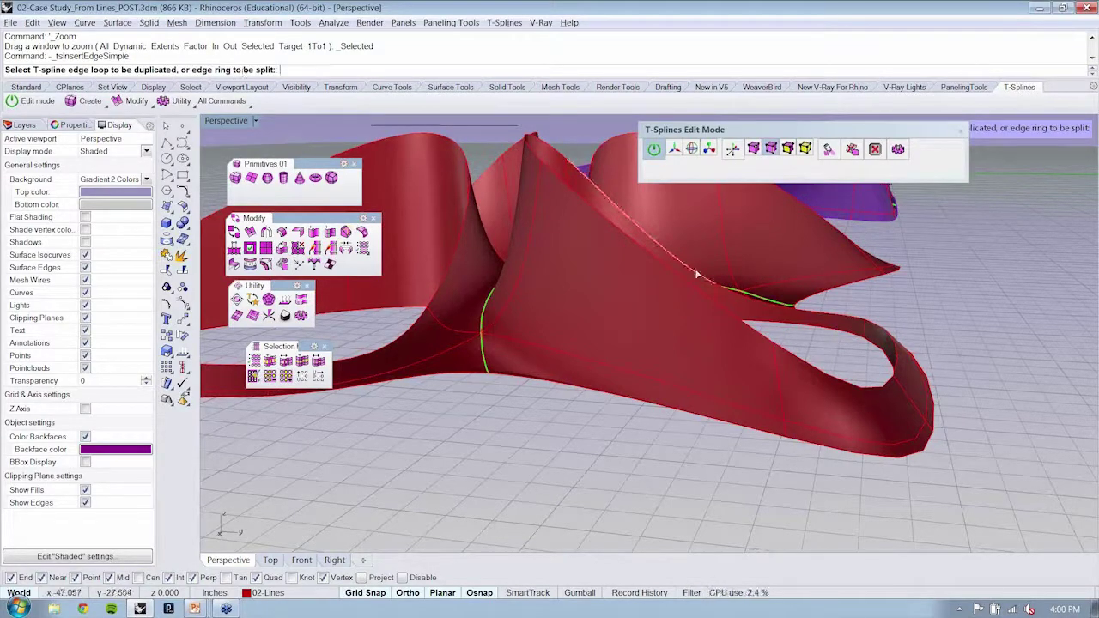
pyautogui.click(782, 400)
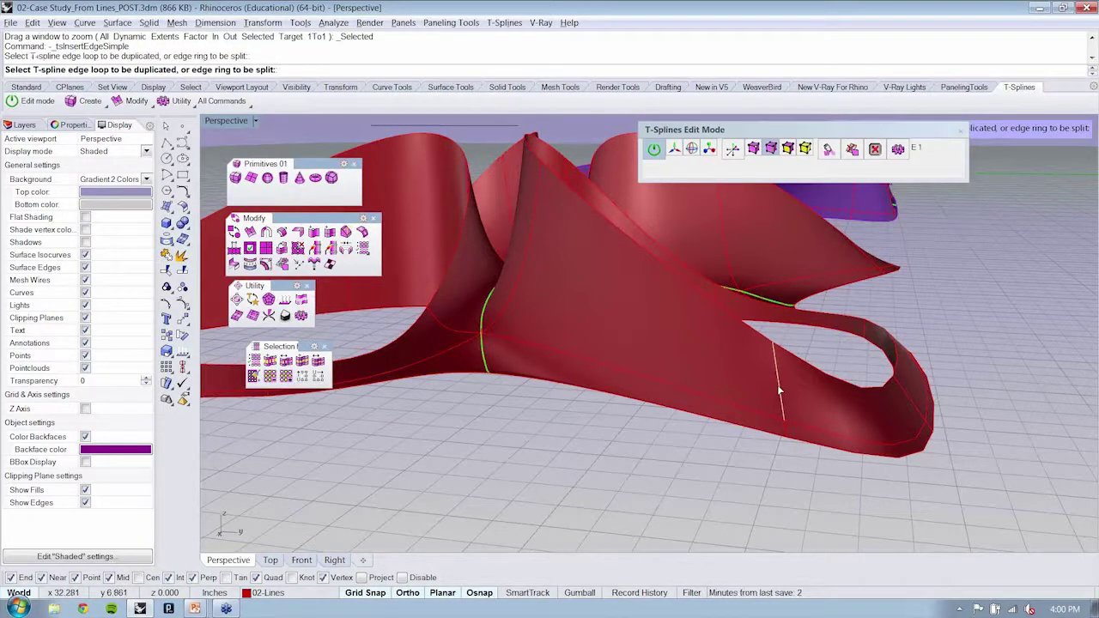
pyautogui.press('Return')
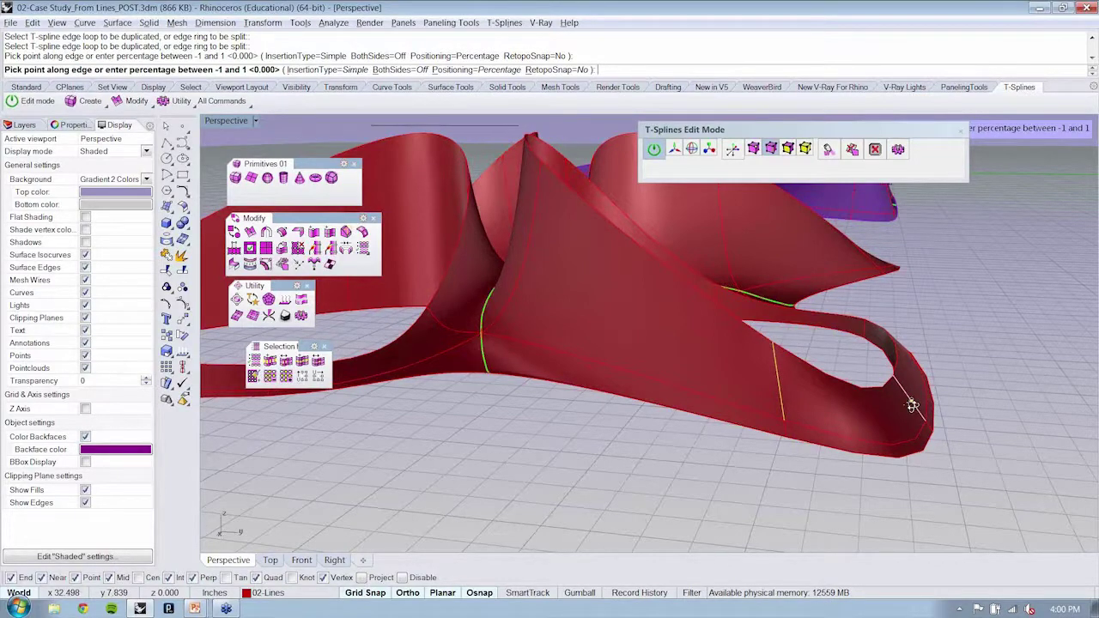
pyautogui.moveTo(912, 406); pyautogui.dragTo(907, 407, button='right')
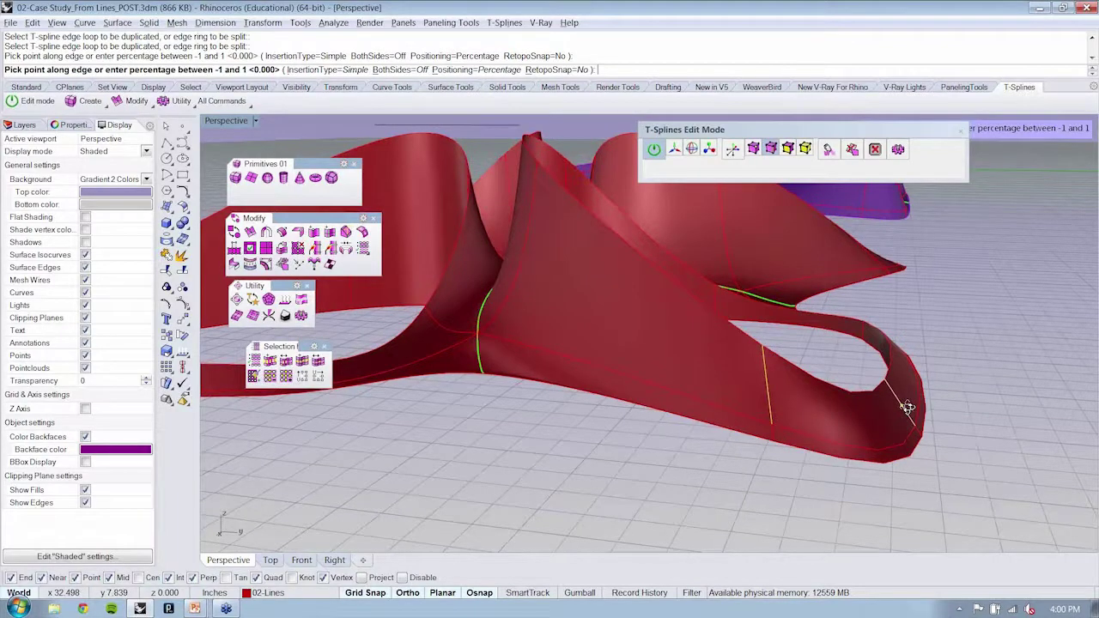
pyautogui.moveTo(908, 407); pyautogui.dragTo(658, 477, button='right')
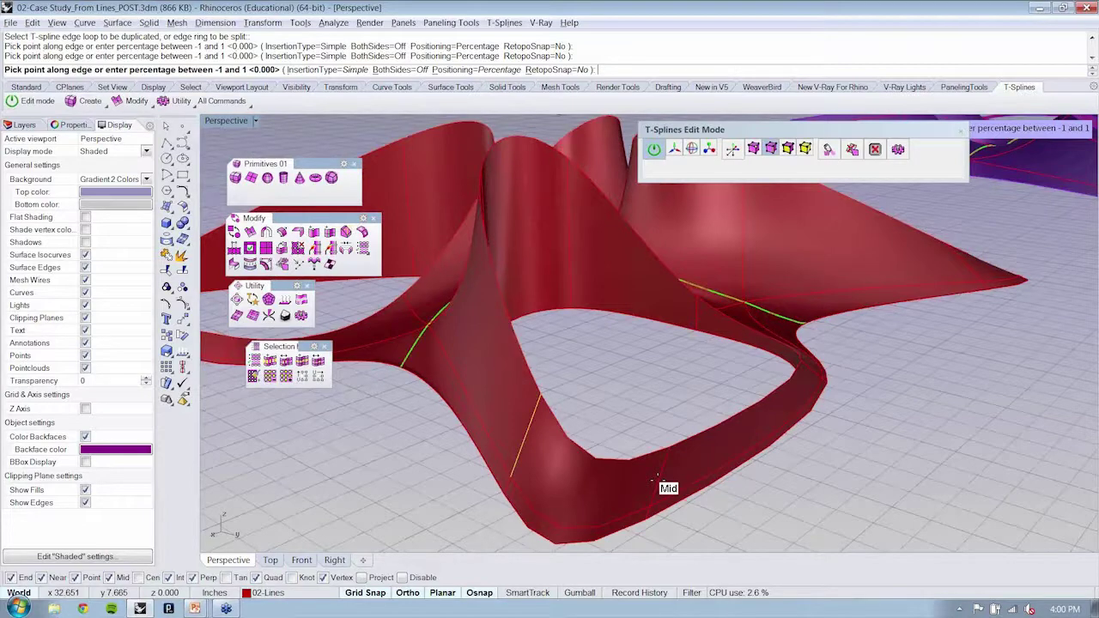
pyautogui.click(658, 479)
pyautogui.moveTo(658, 478); pyautogui.dragTo(687, 470, button='right')
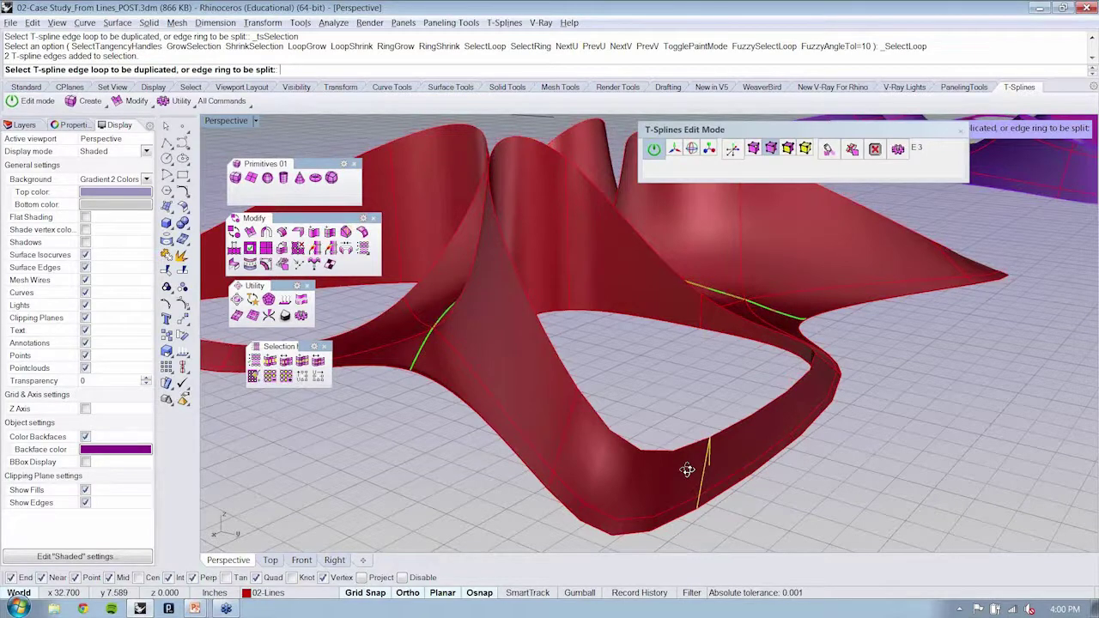
pyautogui.rightClick(687, 469)
pyautogui.moveTo(687, 470); pyautogui.dragTo(756, 478, button='right')
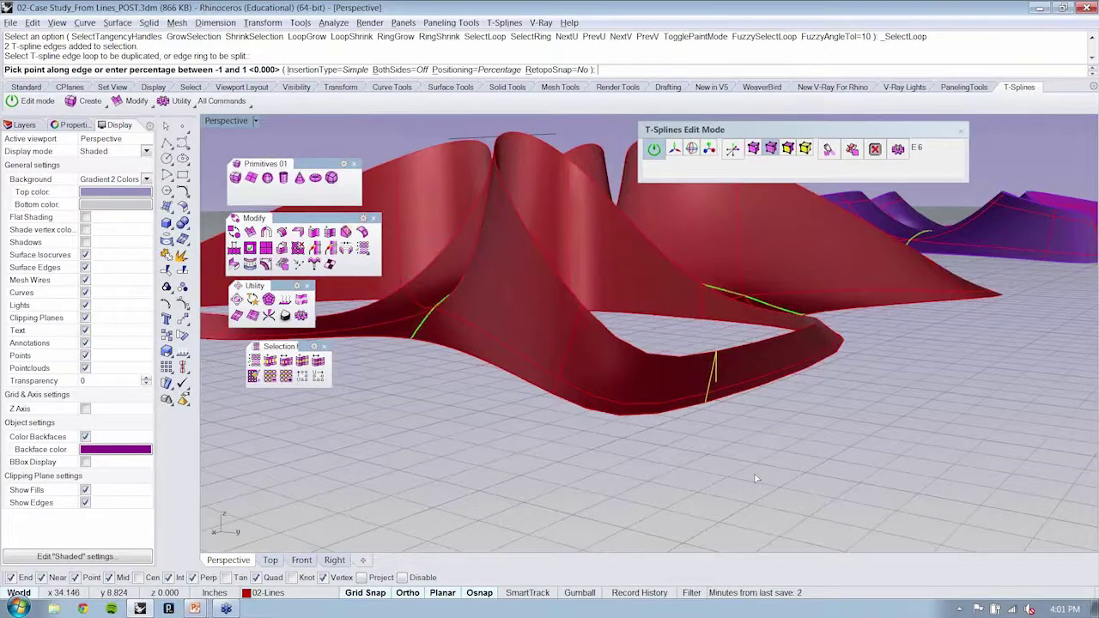
pyautogui.rightClick(756, 479)
pyautogui.moveTo(755, 479); pyautogui.dragTo(493, 265, button='right')
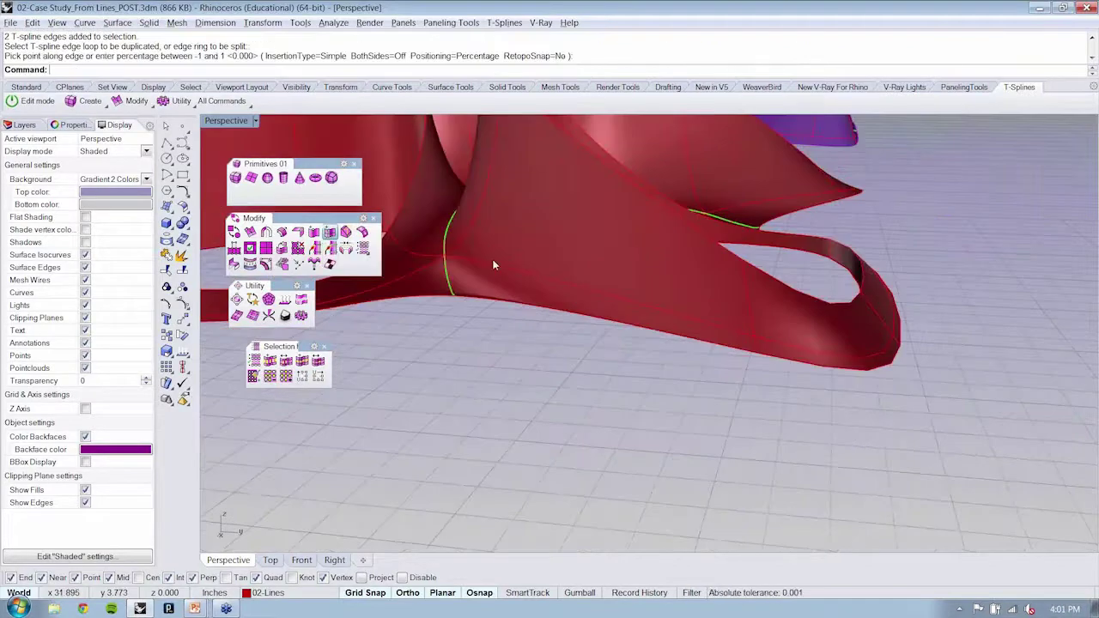
# - Repeat Insert Edge to add a loop at 0.5 along the arm, then pull back to view the form
pyautogui.rightClick(576, 281)
pyautogui.moveTo(576, 281); pyautogui.dragTo(579, 299, button='right')
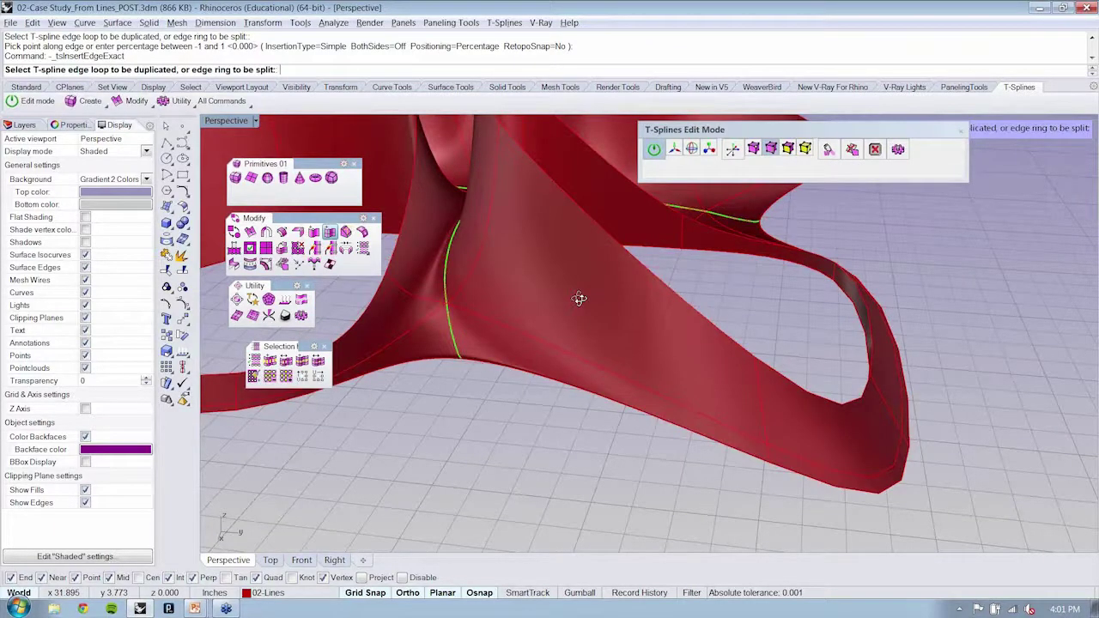
pyautogui.moveTo(580, 298); pyautogui.dragTo(904, 410, button='right')
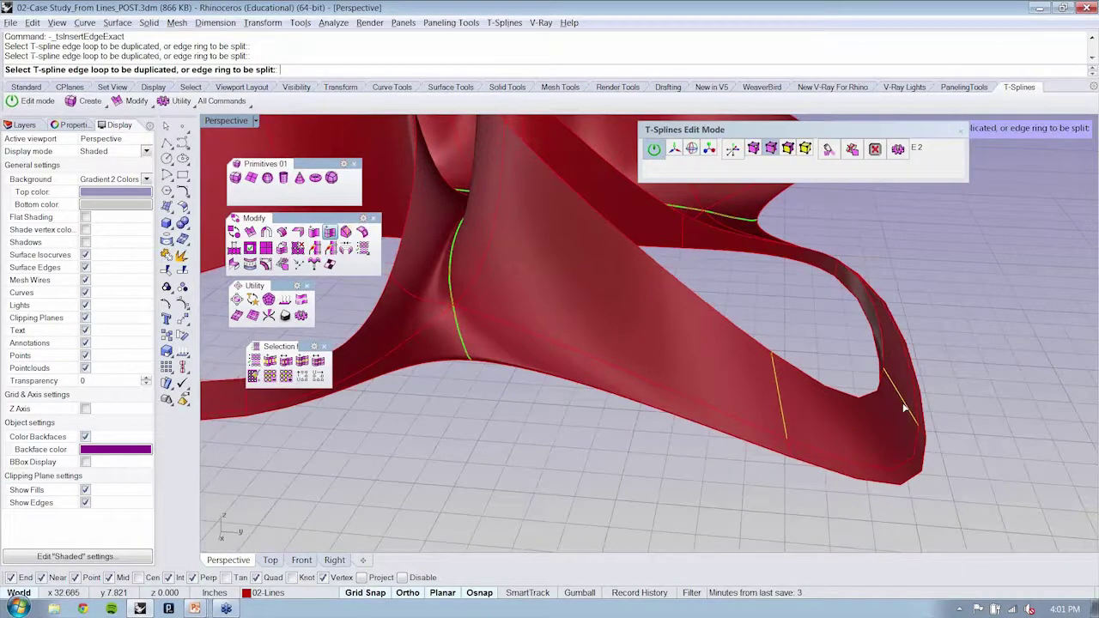
pyautogui.moveTo(905, 409); pyautogui.dragTo(893, 404, button='right')
pyautogui.click(893, 403)
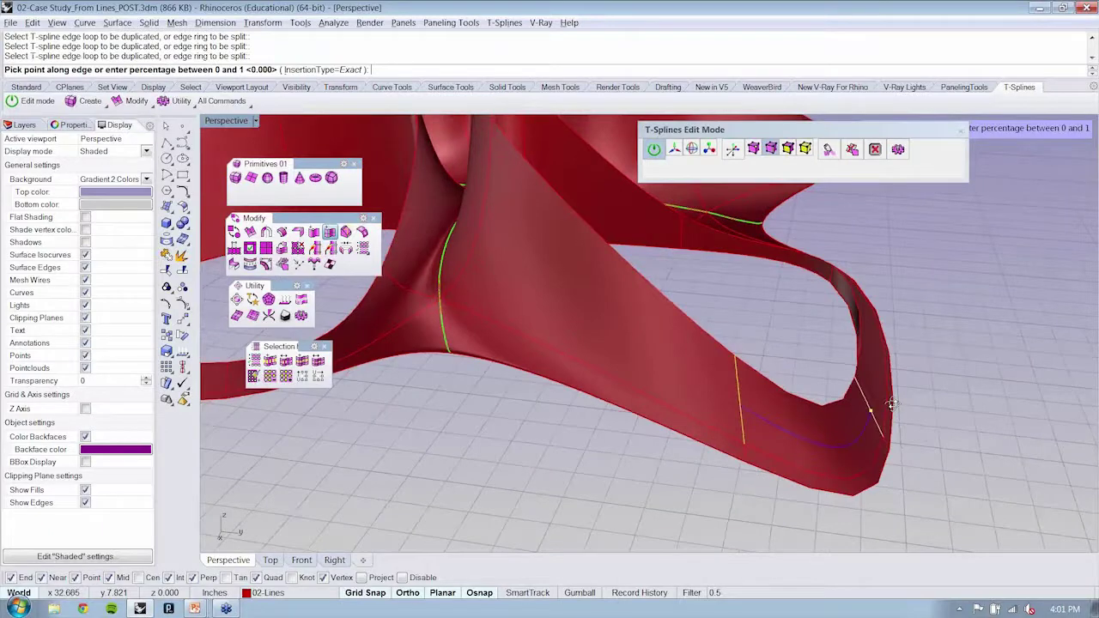
pyautogui.click(893, 403)
pyautogui.moveTo(893, 403); pyautogui.dragTo(753, 342, button='right')
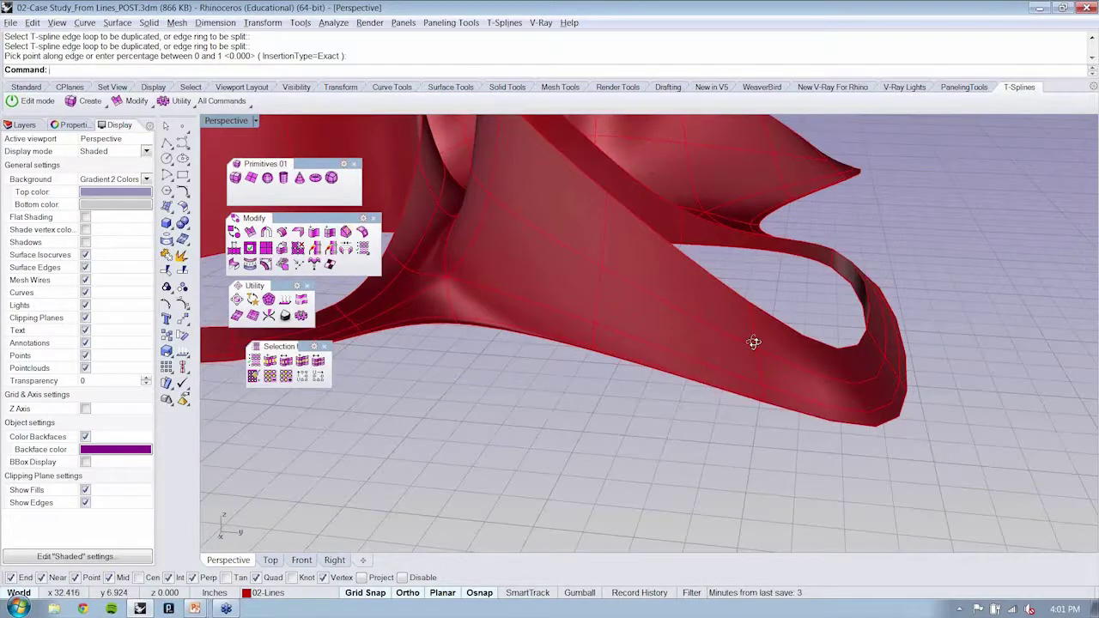
pyautogui.moveTo(753, 342); pyautogui.dragTo(741, 343, button='right')
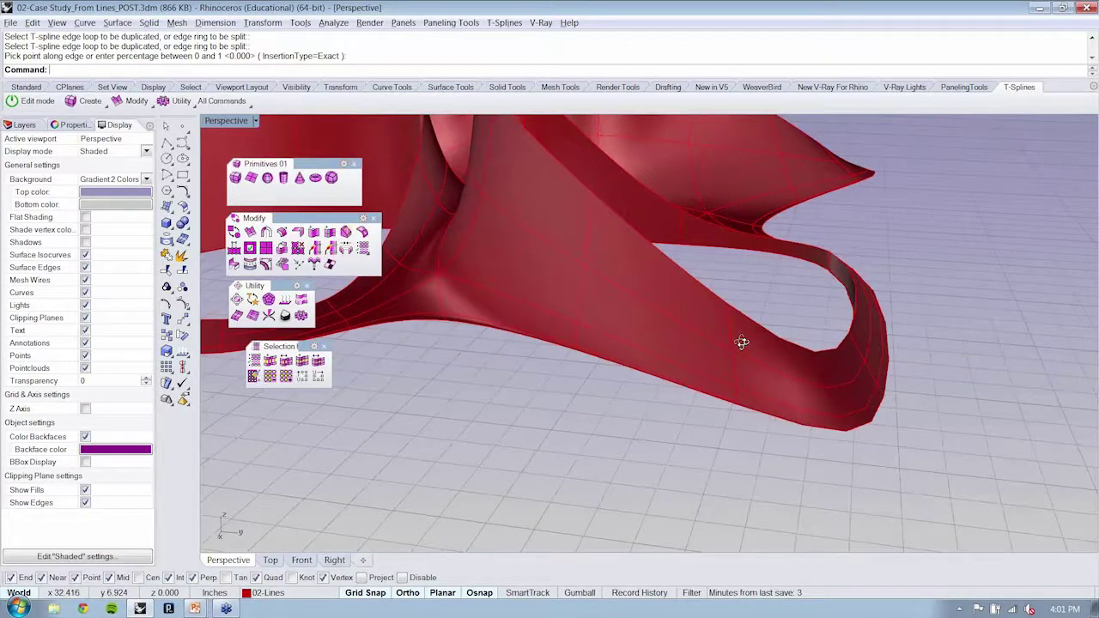
pyautogui.moveTo(742, 342); pyautogui.dragTo(764, 323, button='right')
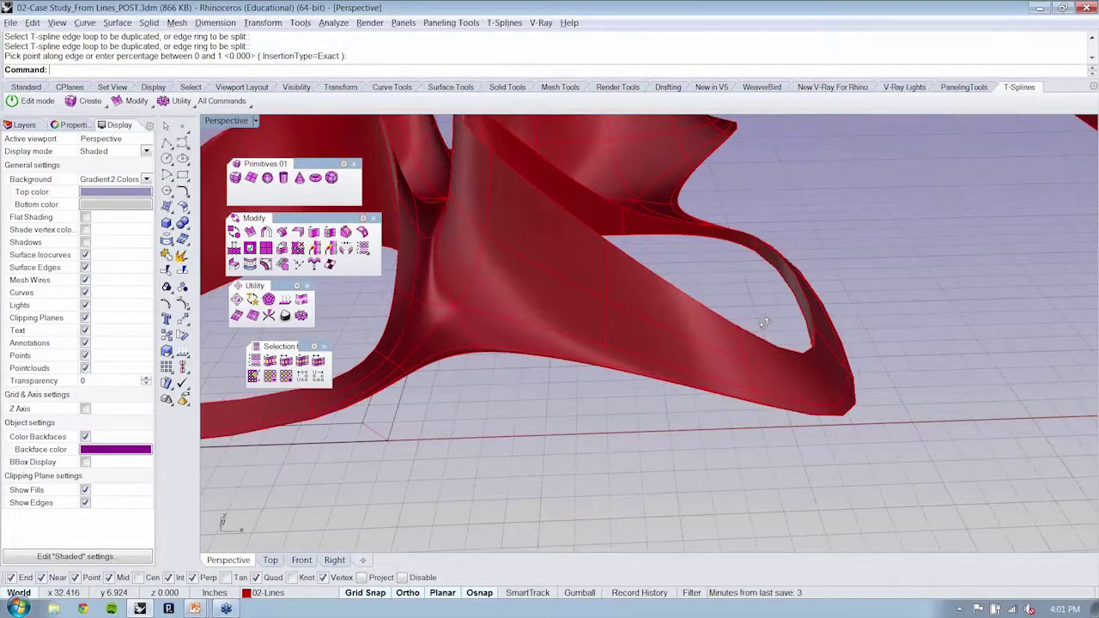
pyautogui.moveTo(763, 323); pyautogui.dragTo(687, 296, button='right')
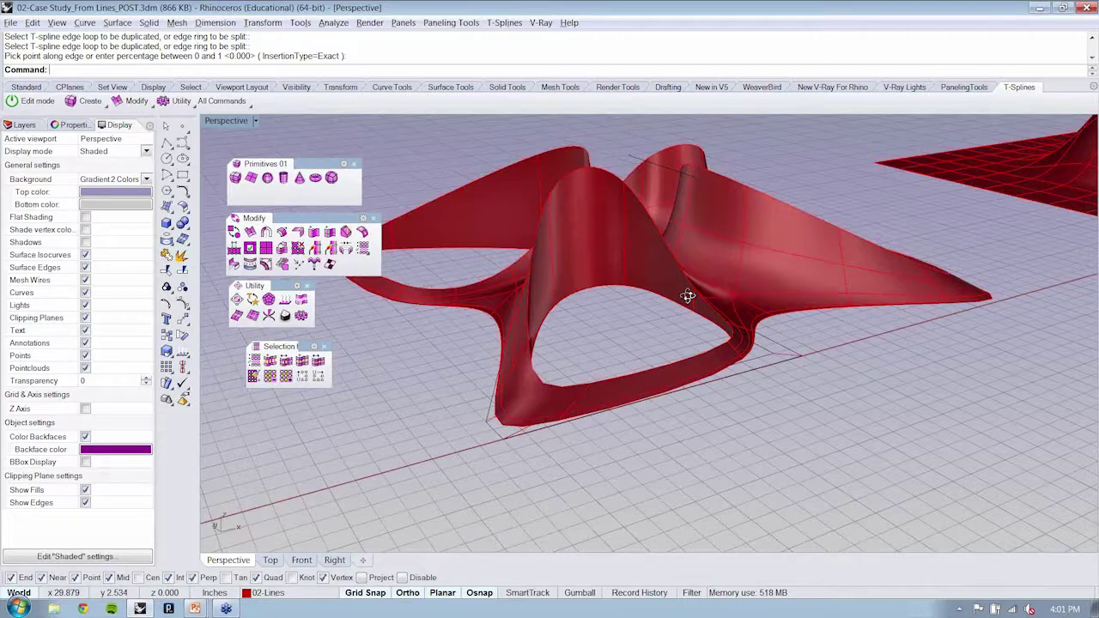
# - Orbit to the purple underside and insert an edge loop at the picked edges' midpoint
pyautogui.moveTo(688, 296); pyautogui.dragTo(391, 297, button='right')
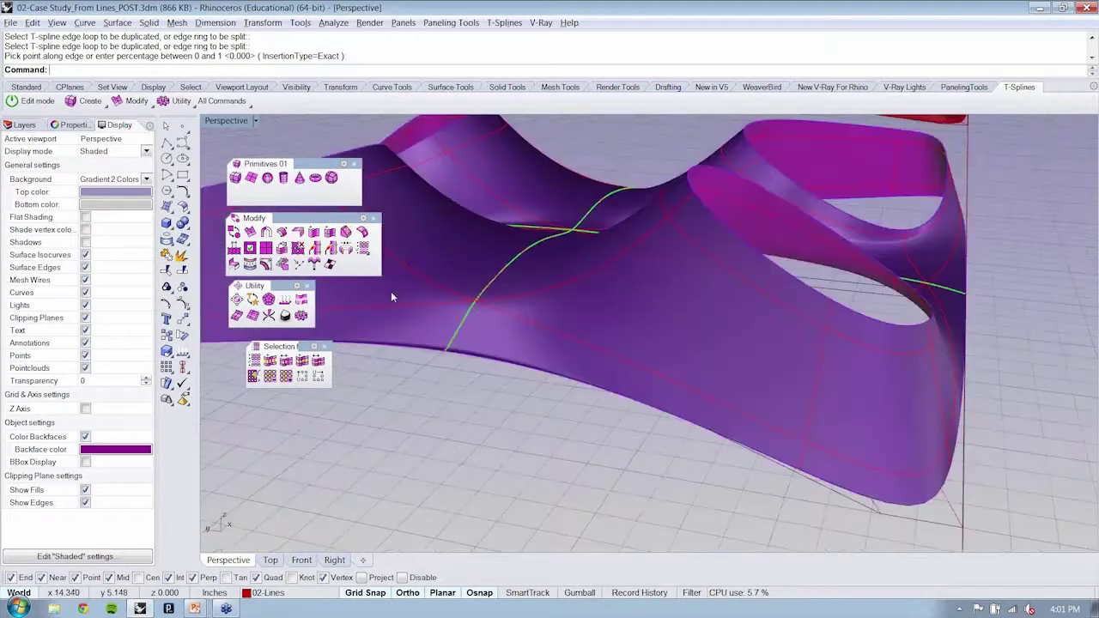
pyautogui.press('Return')
pyautogui.click(653, 298)
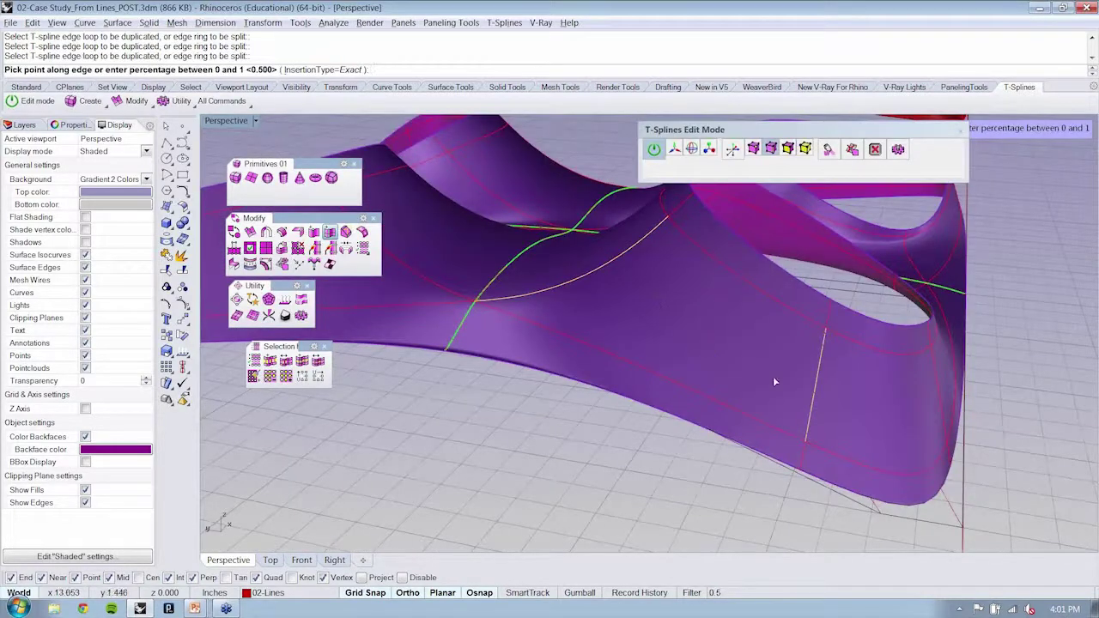
pyautogui.click(815, 388)
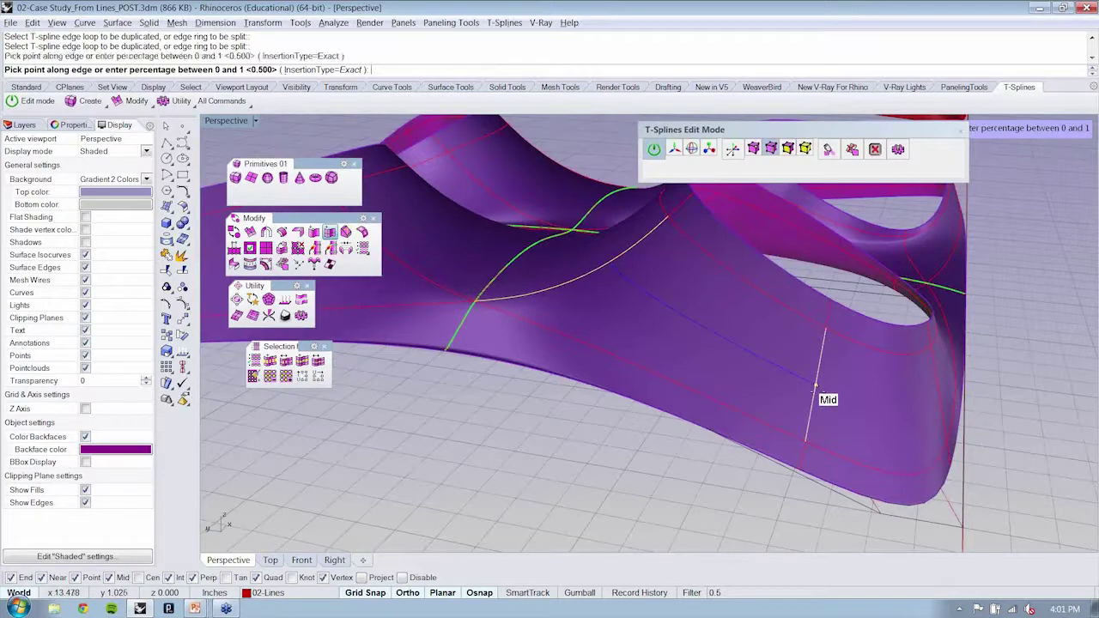
pyautogui.click(816, 388)
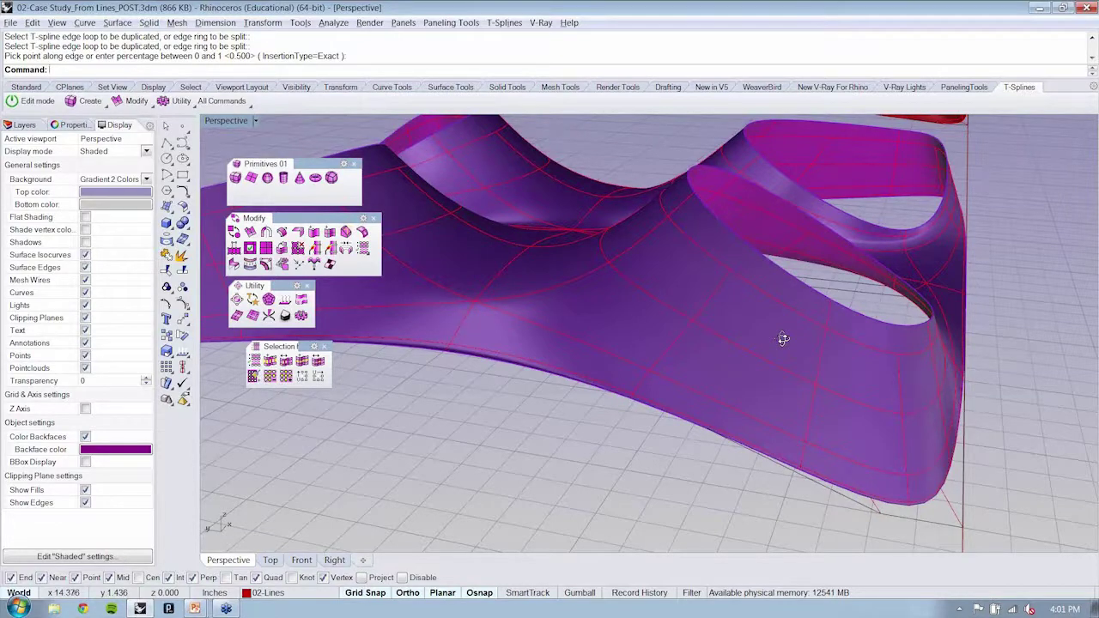
pyautogui.moveTo(784, 339); pyautogui.dragTo(773, 338, button='right')
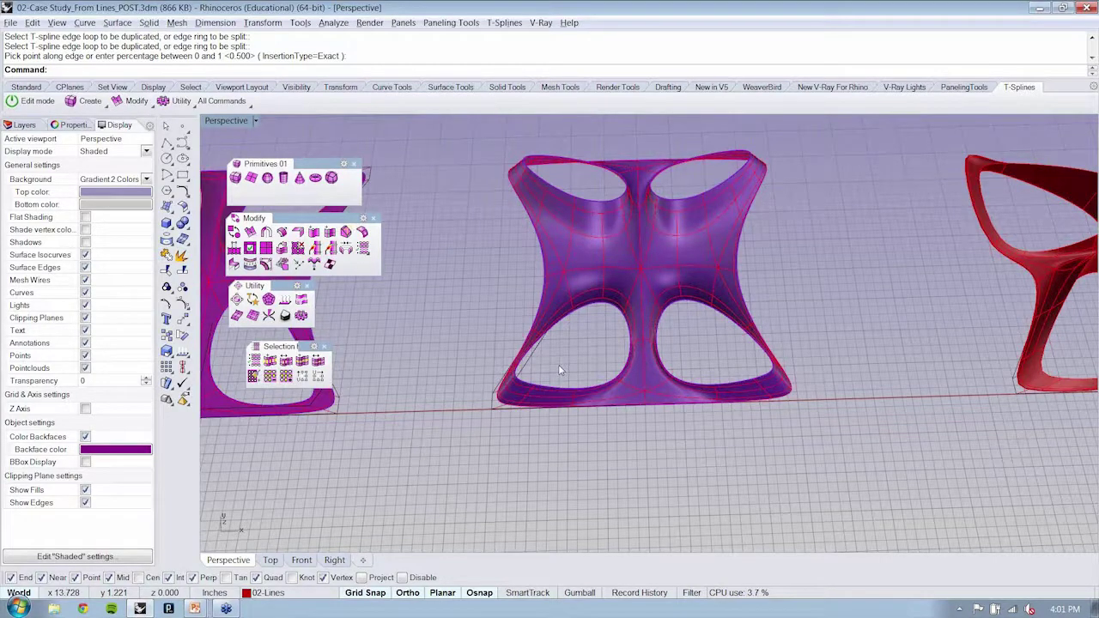
pyautogui.moveTo(558, 364); pyautogui.dragTo(701, 345, button='right')
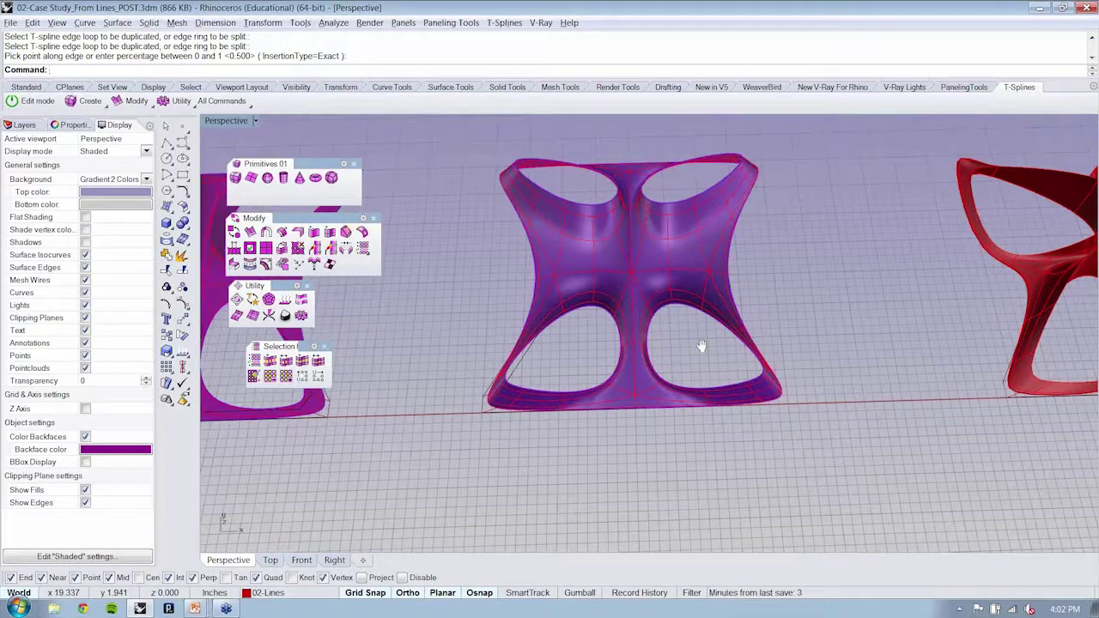
pyautogui.moveTo(701, 345); pyautogui.dragTo(674, 453, button='right')
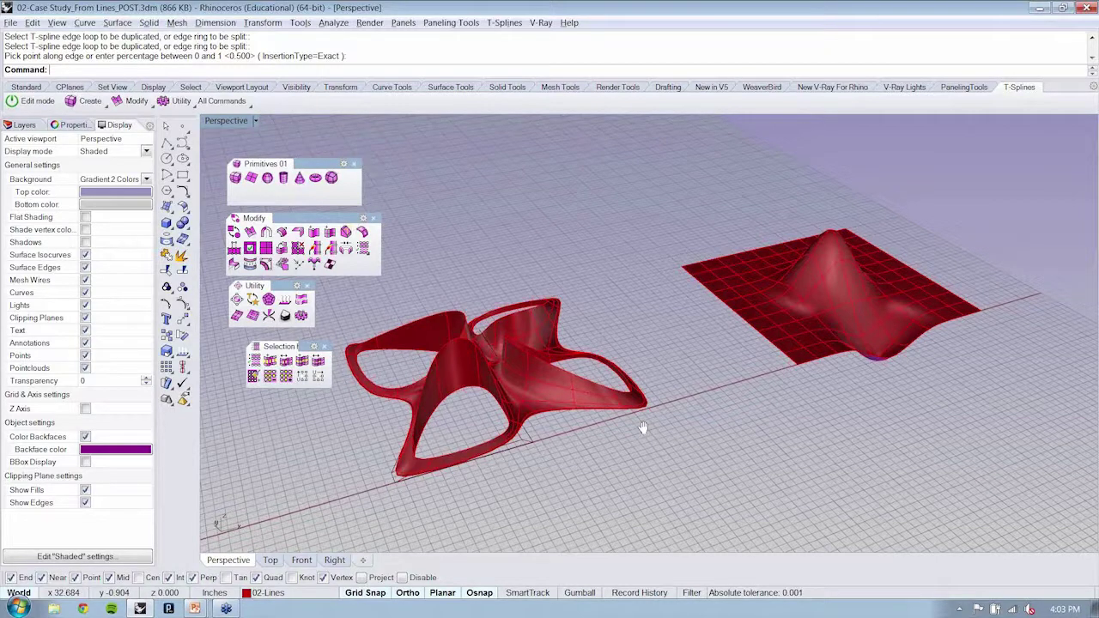
# - Zoom to the red star model and run Save on 02-Case Study_From Lines_POST.3dm
pyautogui.keyDown('shift'); pyautogui.moveTo(643, 428); pyautogui.dragTo(652, 423, button='right'); pyautogui.keyUp('shift')
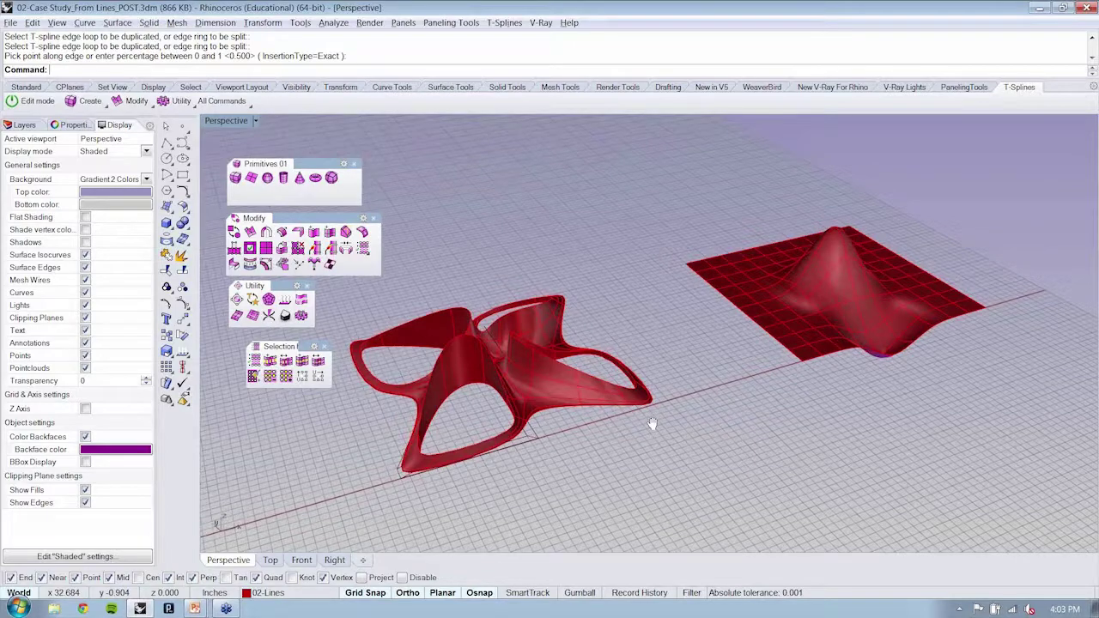
pyautogui.scroll(5, 653, 423)
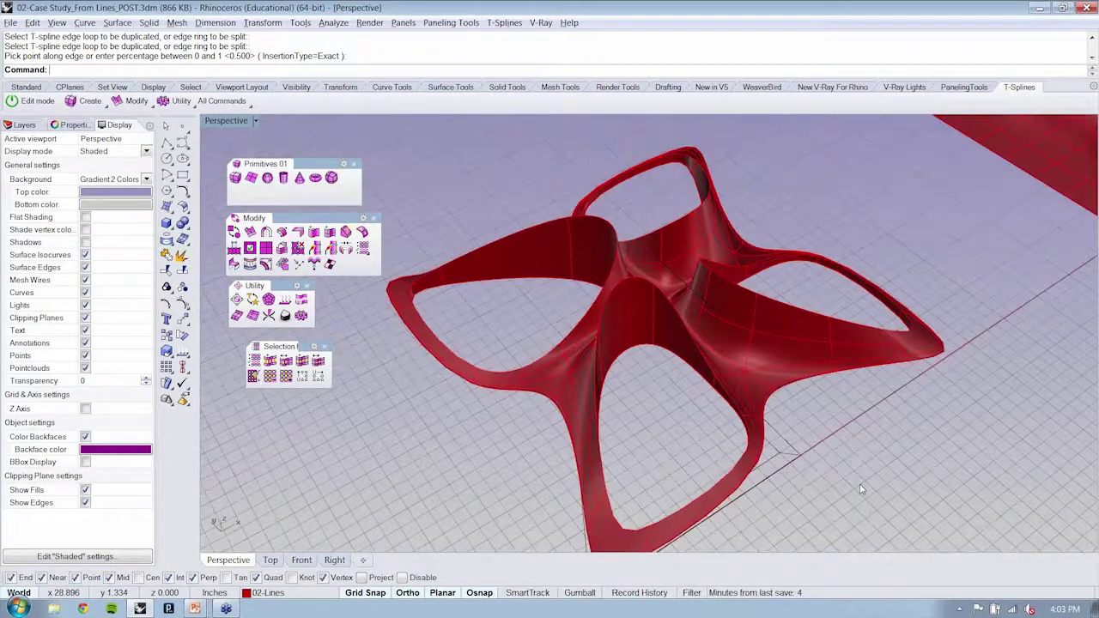
pyautogui.scroll(-1, 901, 464)
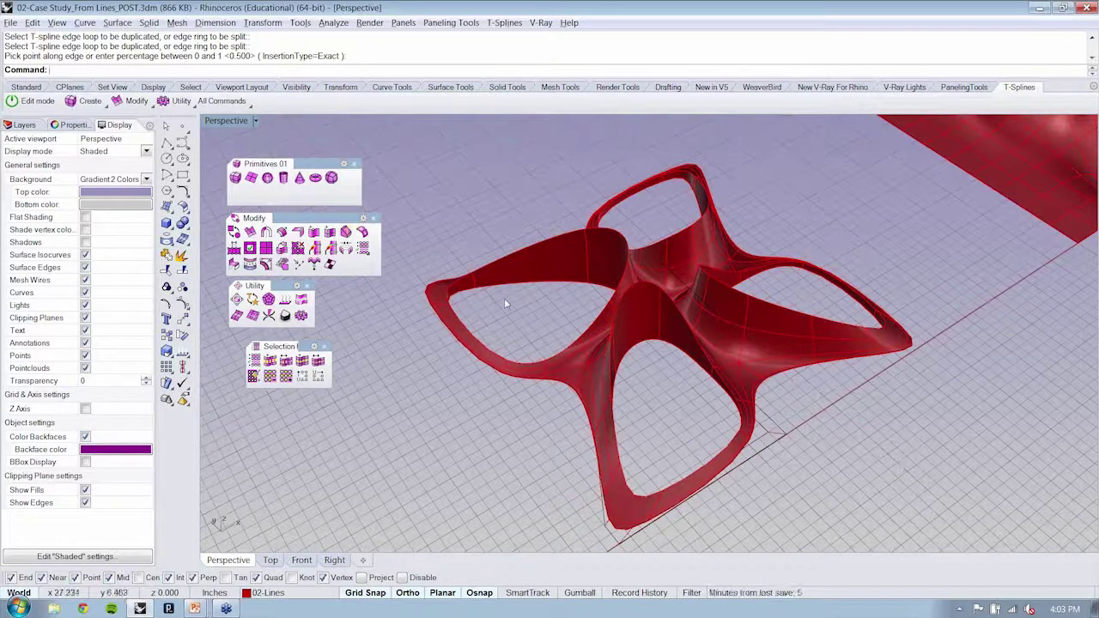
pyautogui.write('Save')
pyautogui.moveTo(510, 297); pyautogui.dragTo(690, 285, button='right')
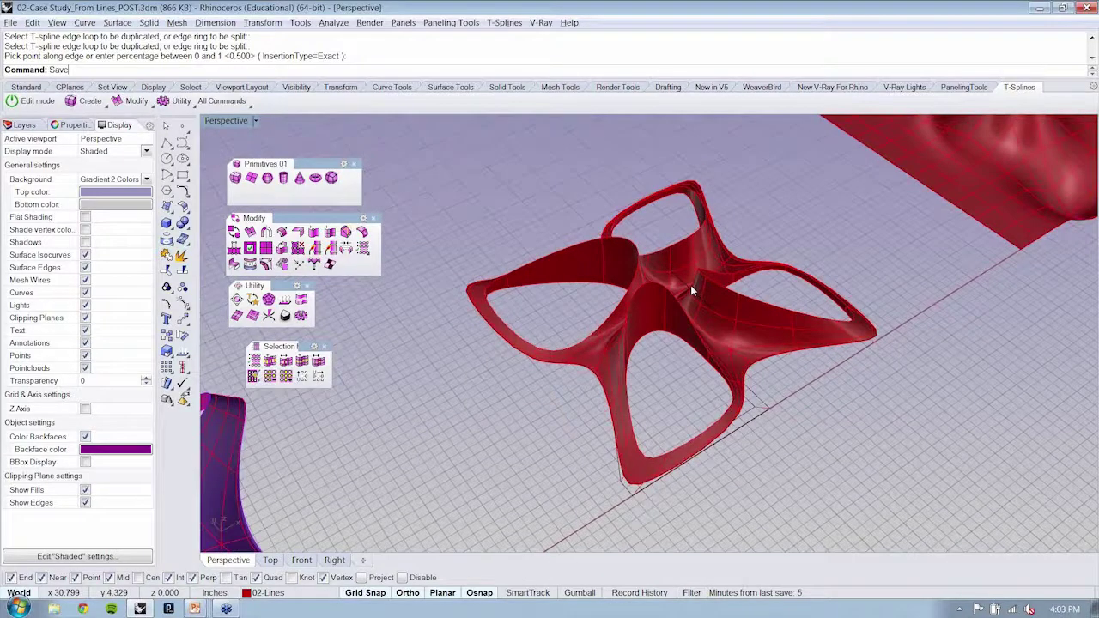